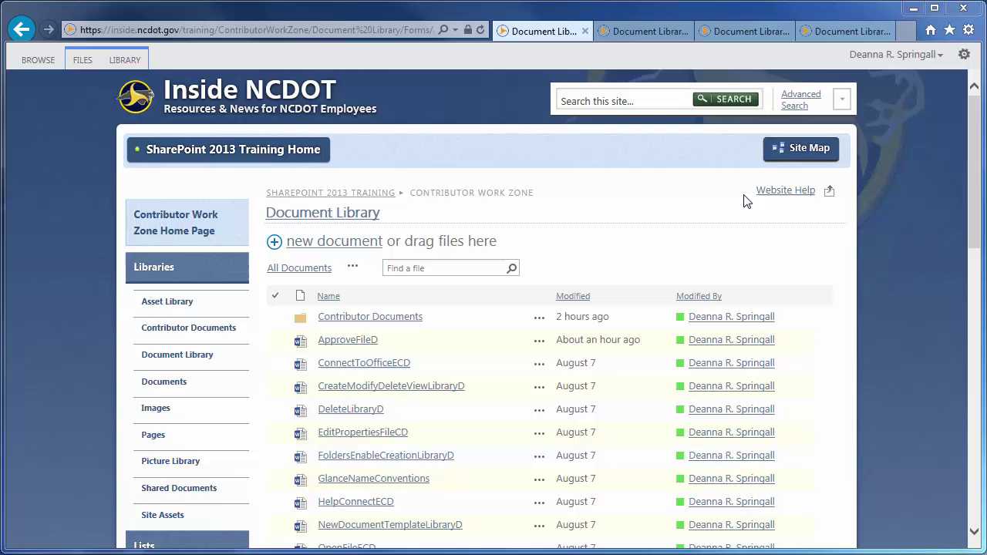
In the Document Library's versioning settings, create major versions and keep only the last 3.
click(125, 61)
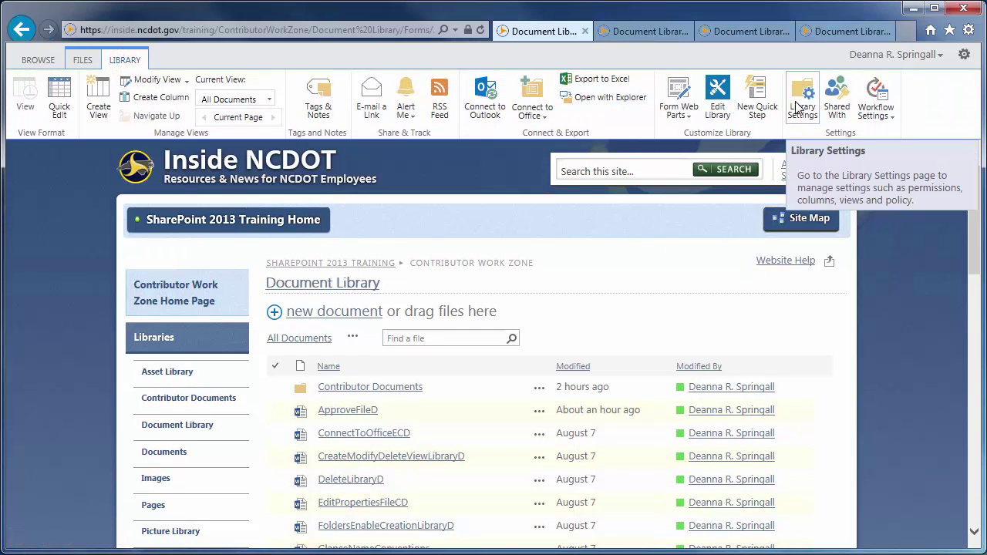
click(798, 104)
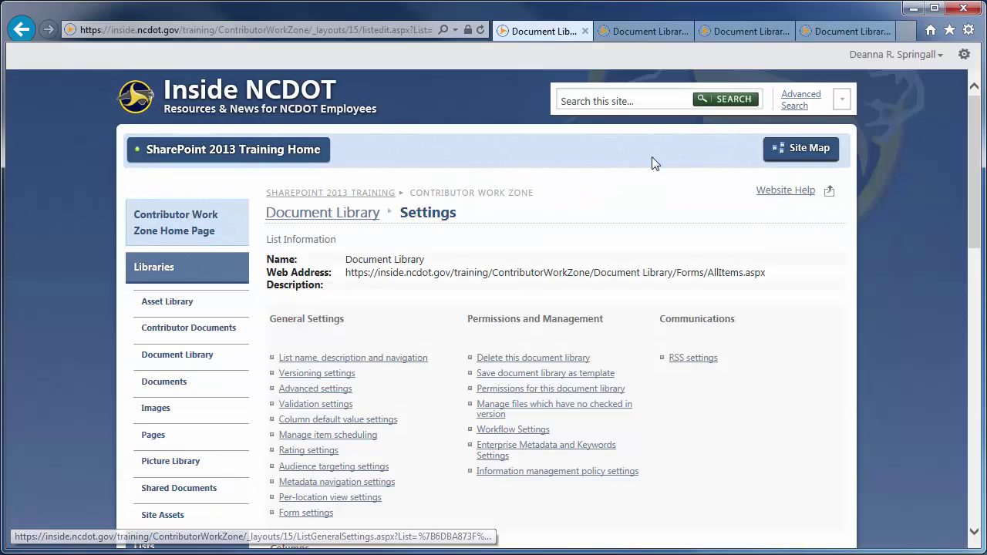
click(312, 374)
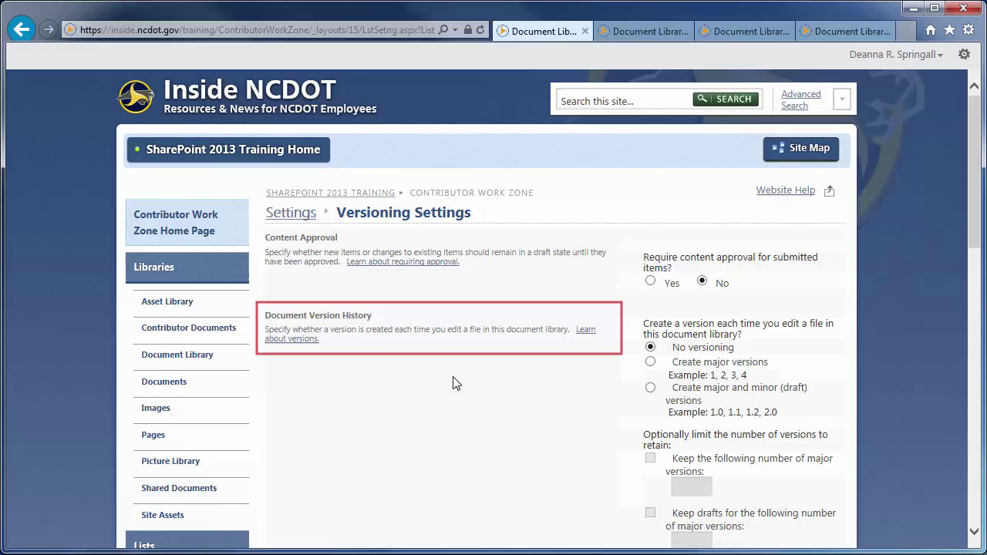
click(651, 363)
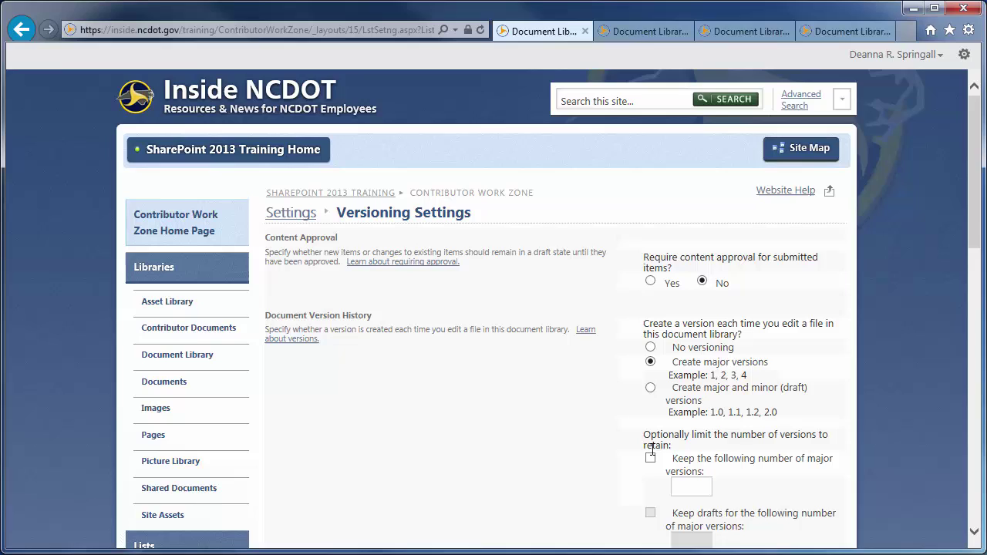
click(650, 458)
click(682, 484)
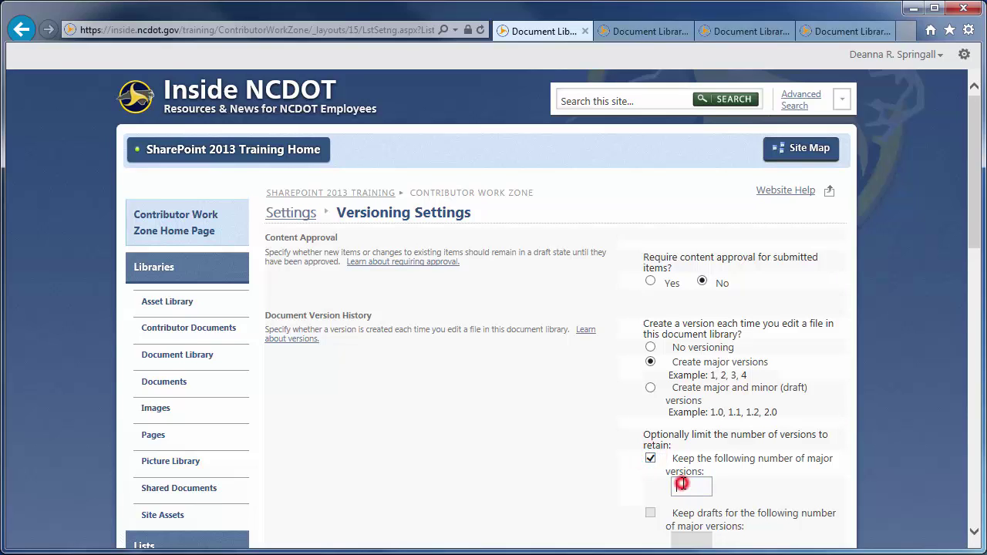
text(3)
drag(972, 237, 973, 394)
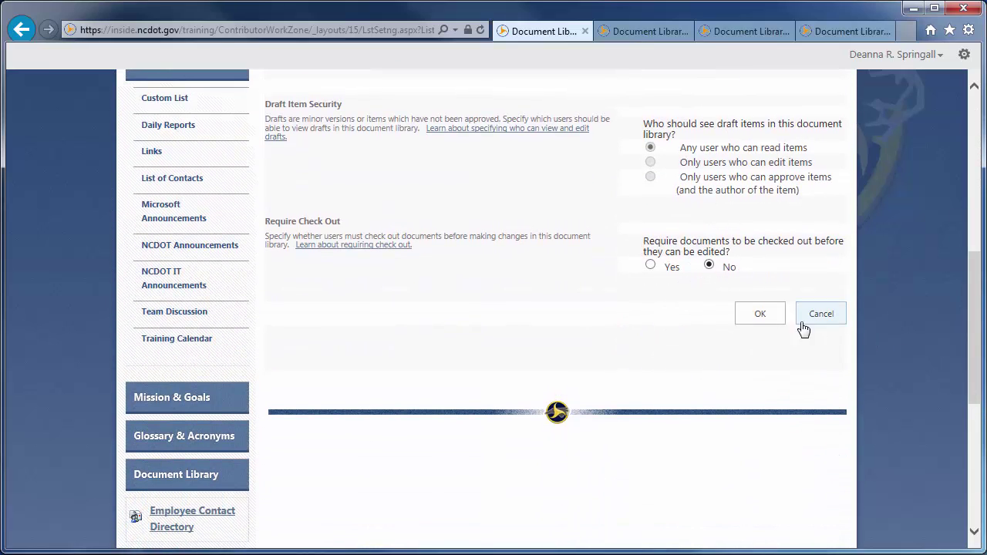
click(760, 316)
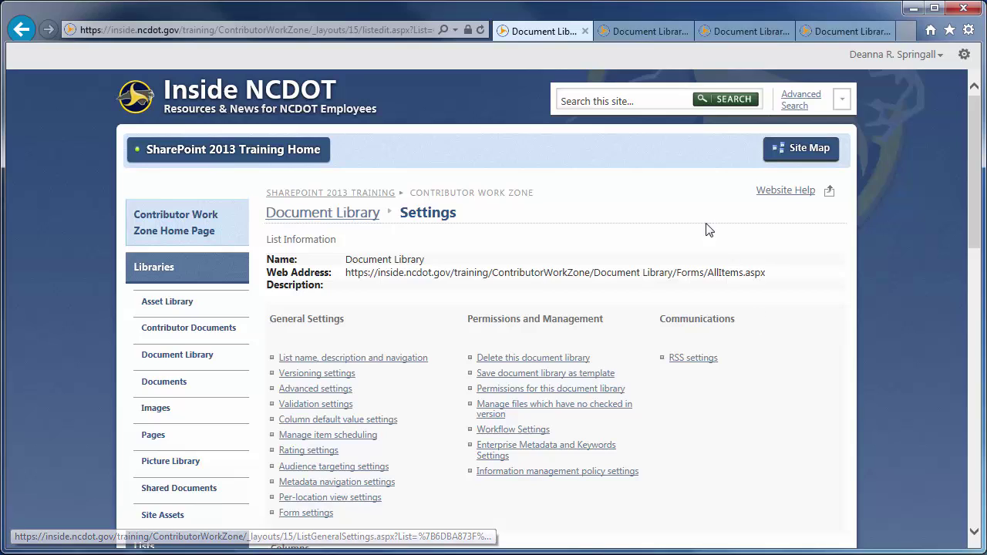
In the Major Versions library, open Milestone6Plan.docx's version history, listing versions 2.0–5.0.
click(603, 31)
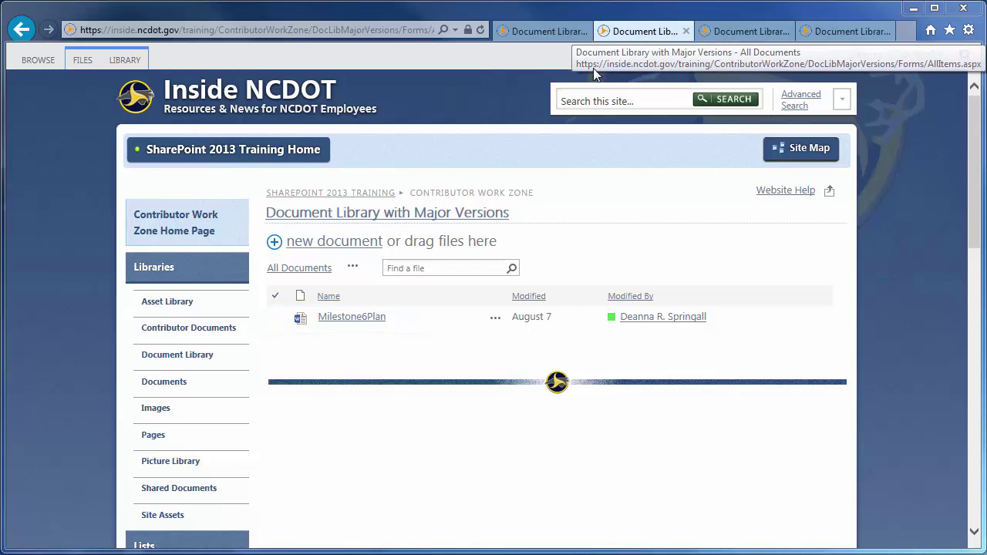
click(497, 317)
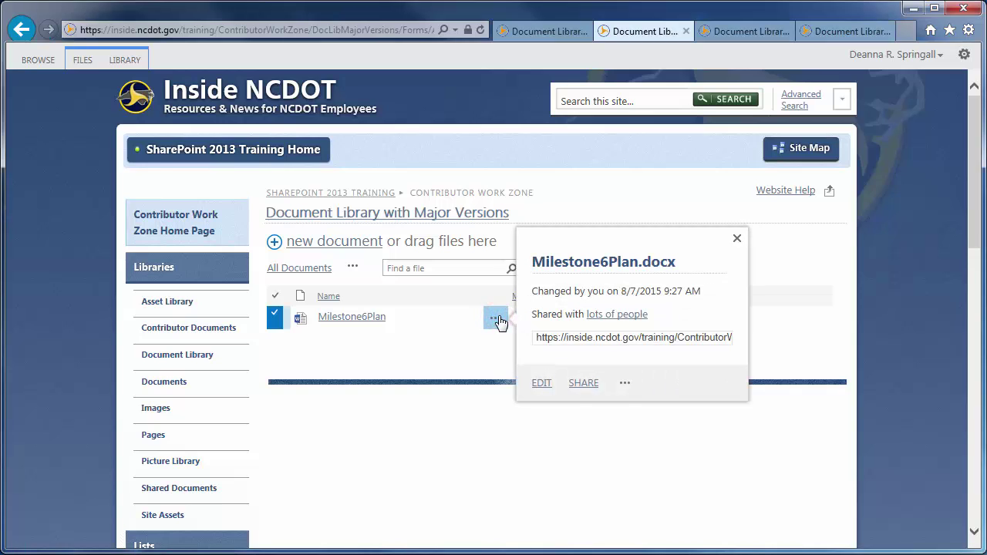
click(625, 385)
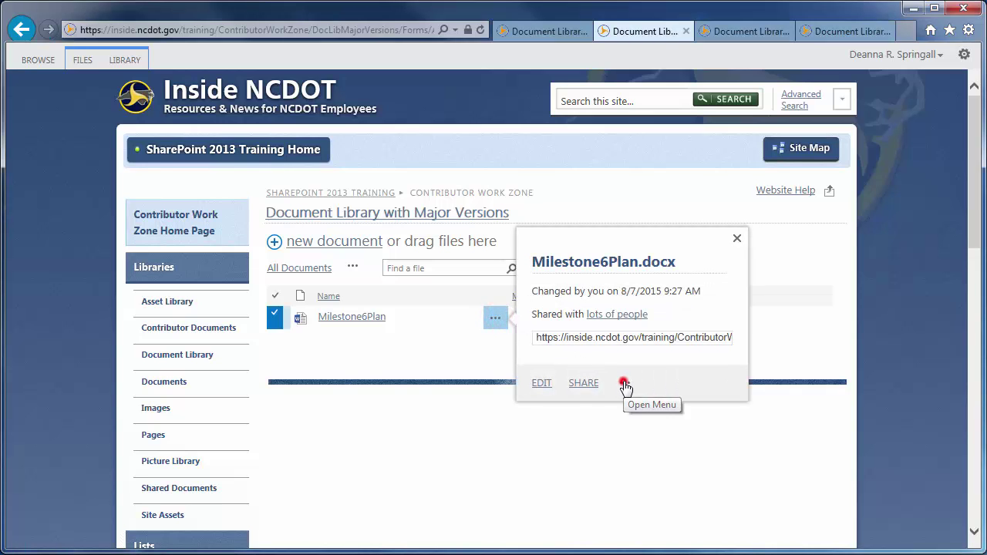
click(671, 392)
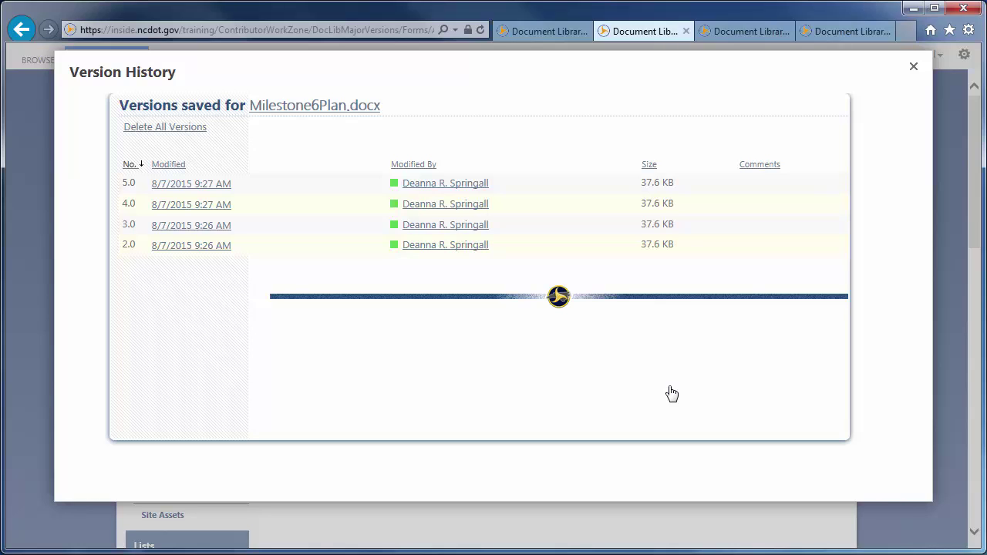
mouse_move(199, 251)
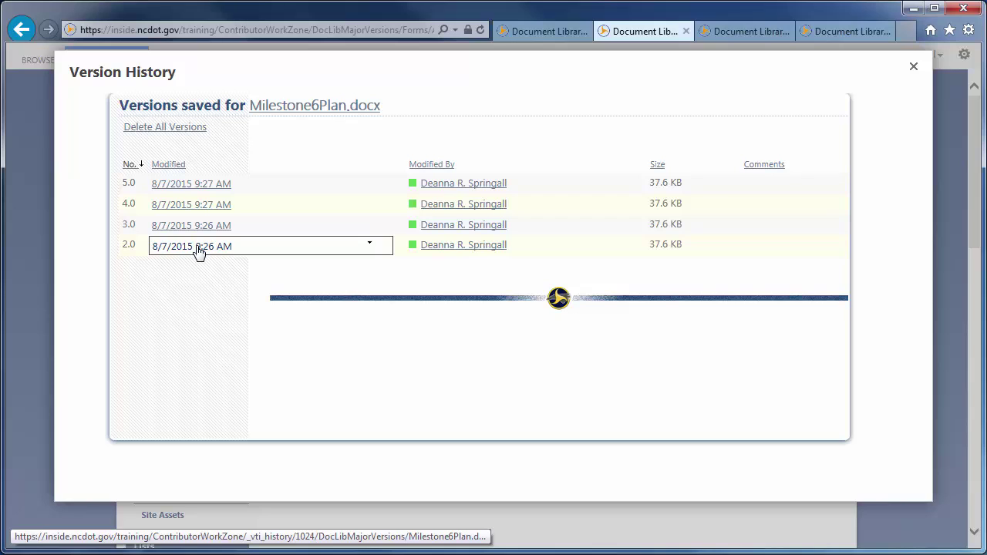
Open version 2.0 of Milestone6Plan in Word and compare it with version 5, showing 2 revisions.
click(199, 251)
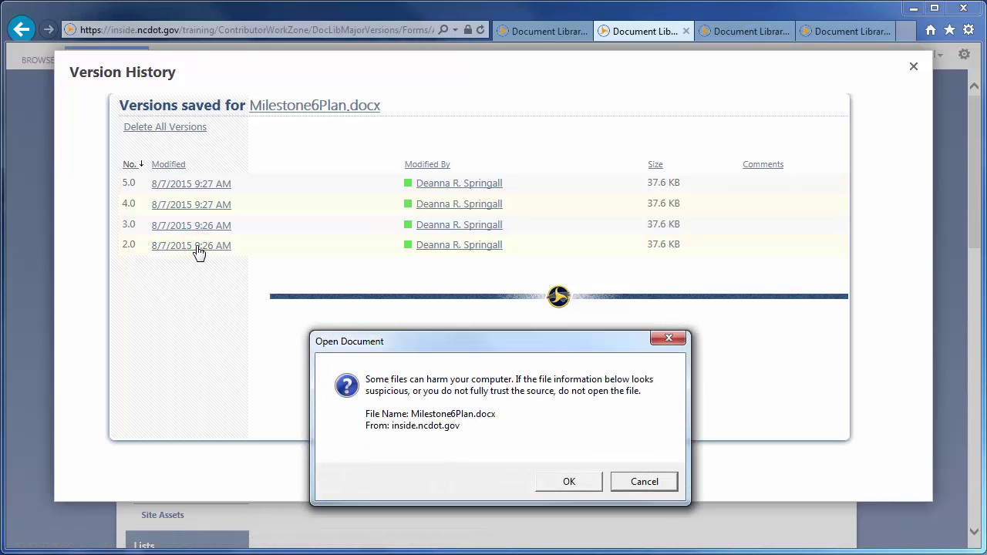
click(567, 483)
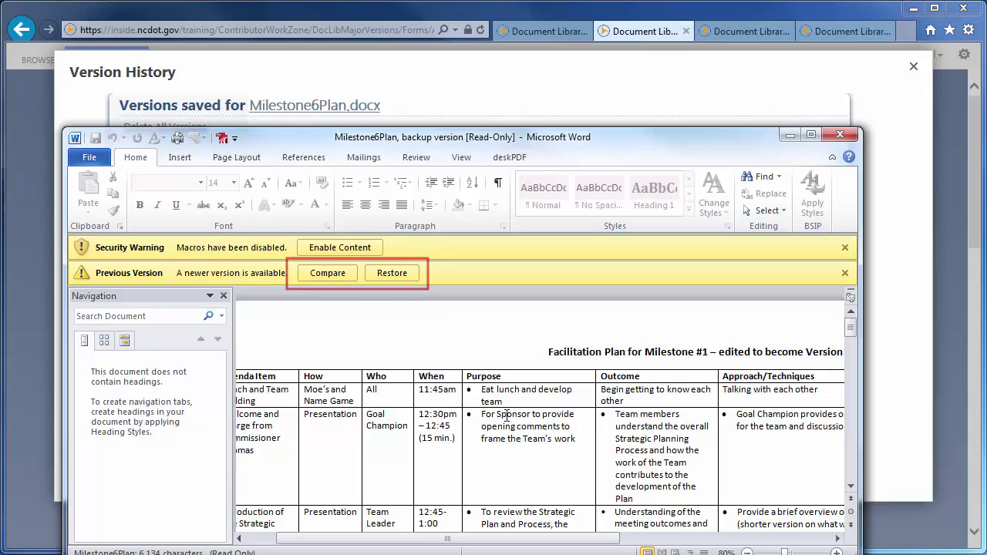
click(329, 274)
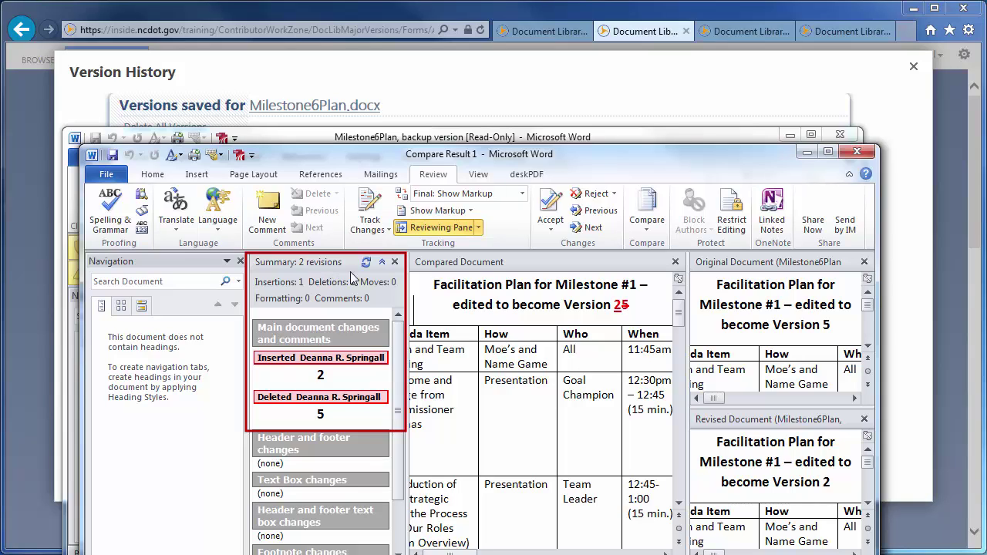
Close Compare Result 1 without saving, close the current copy, and restore version 2.0.
click(854, 156)
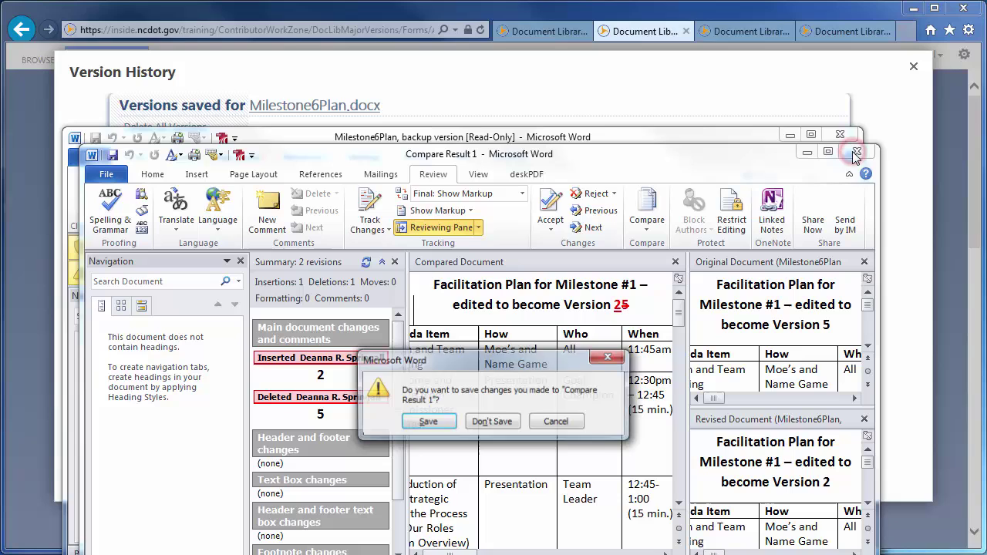
click(497, 423)
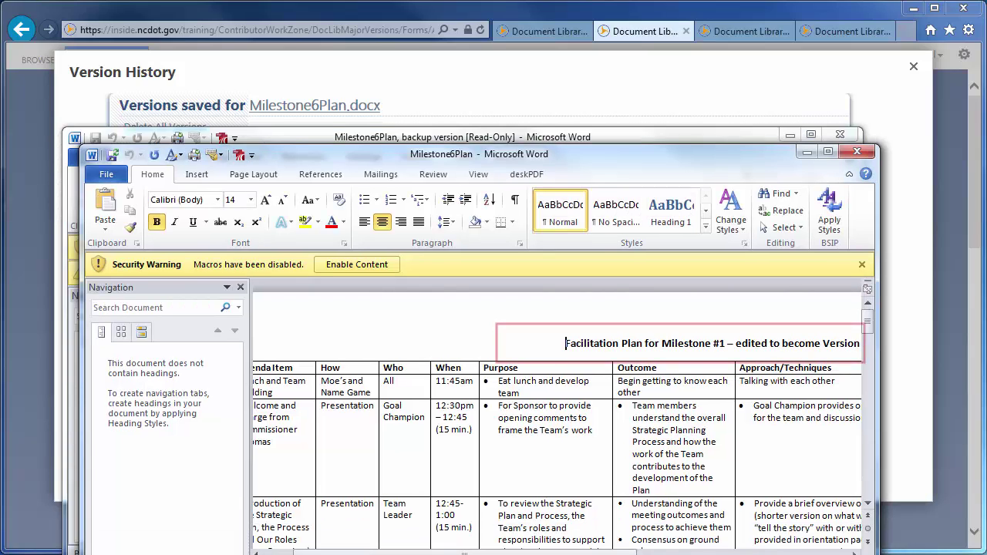
mouse_move(501, 552)
mouse_down()
mouse_move(530, 552)
mouse_move(501, 552)
mouse_up()
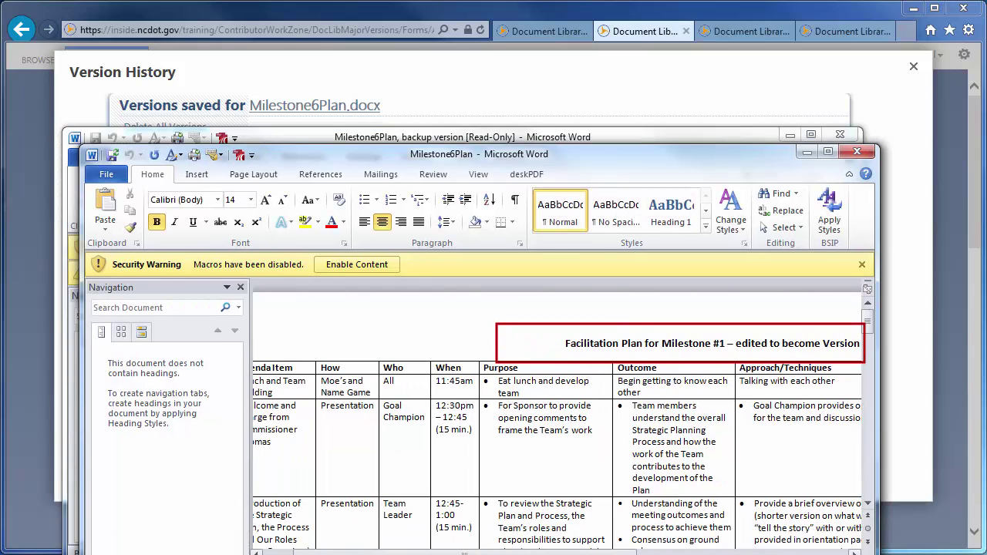
click(853, 151)
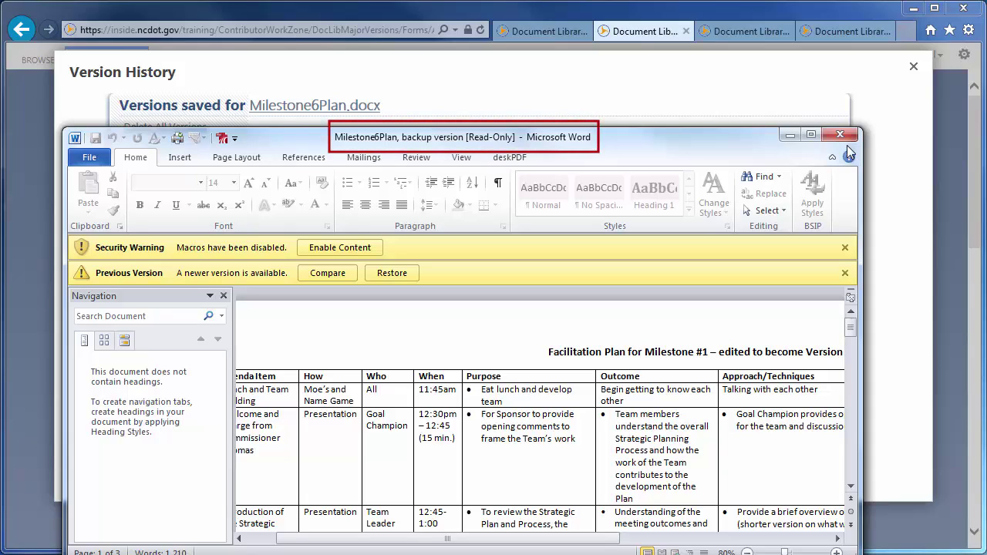
click(395, 274)
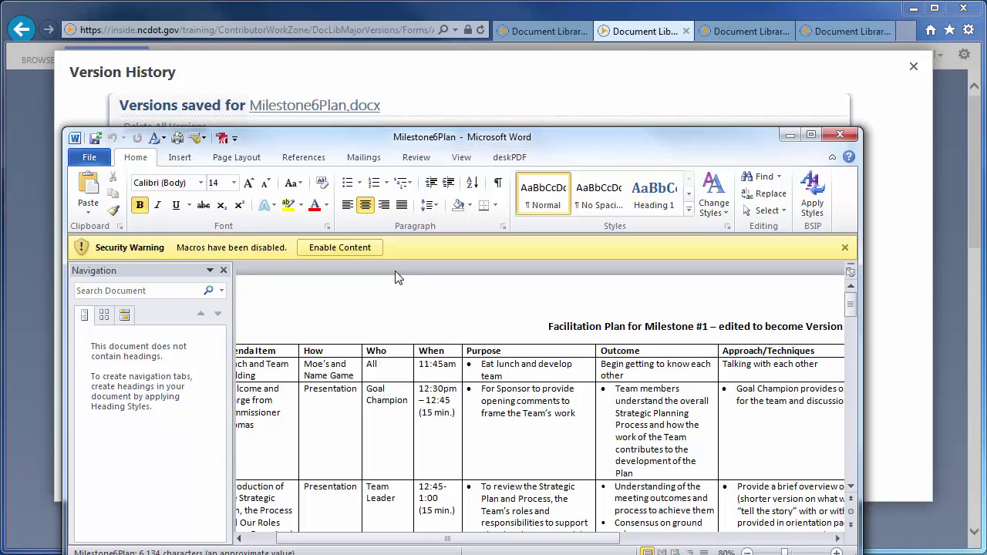
mouse_move(482, 539)
mouse_down()
mouse_move(600, 552)
mouse_move(454, 552)
mouse_up()
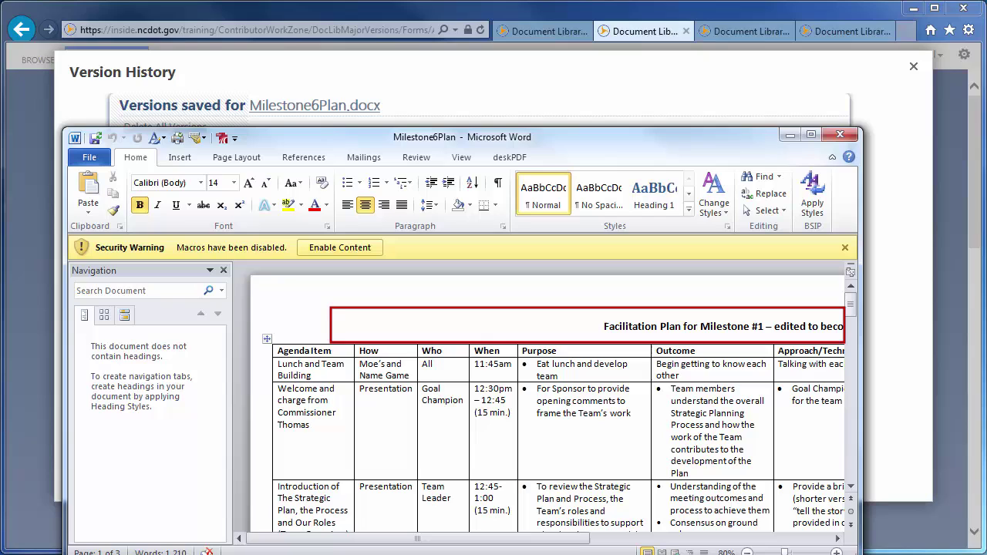
Close Word and open version 6.0 from Version History to confirm the restored copy.
click(839, 134)
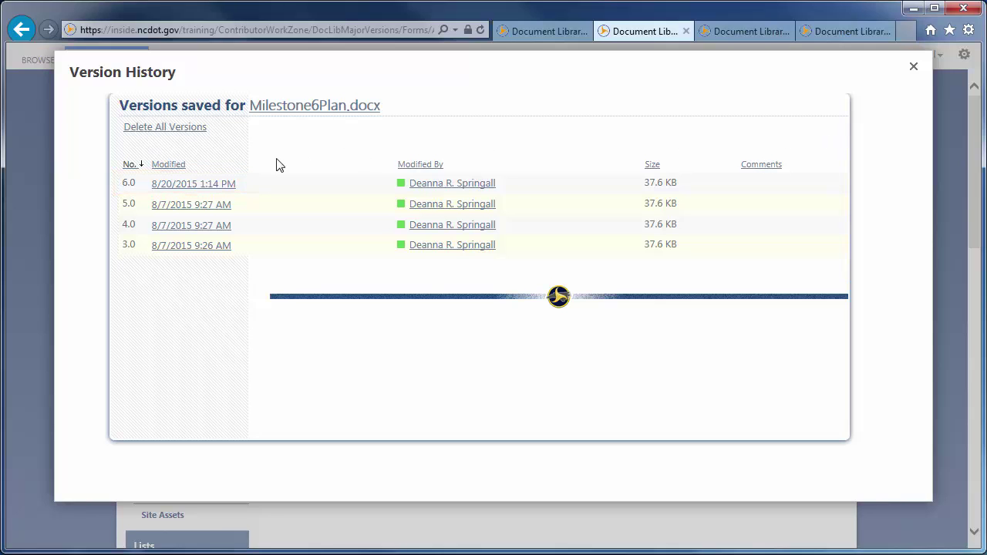
mouse_move(202, 186)
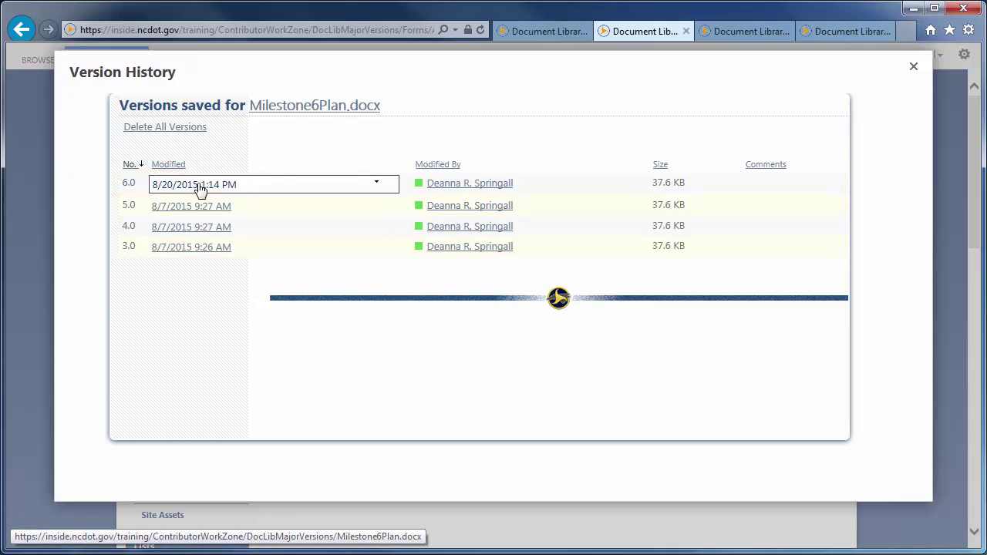
click(200, 186)
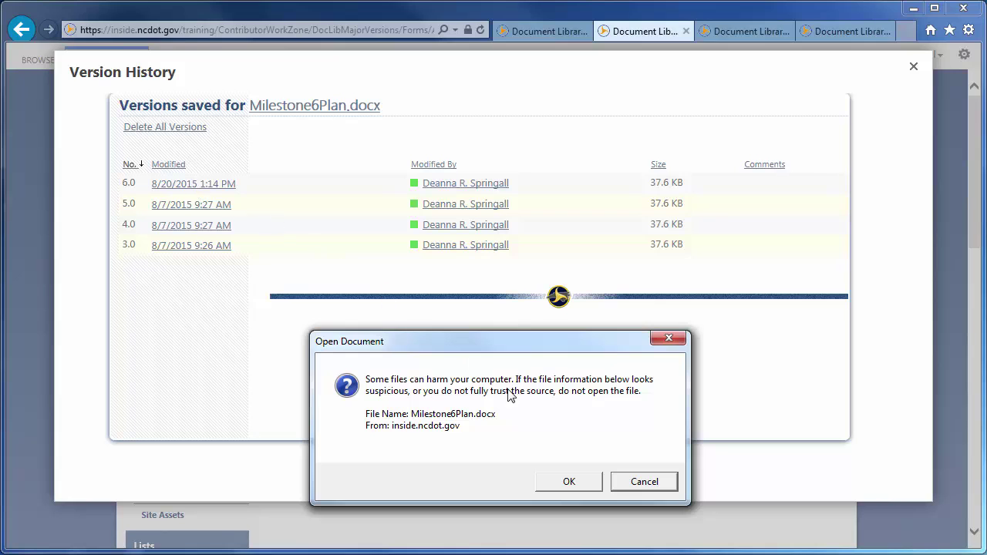
click(563, 482)
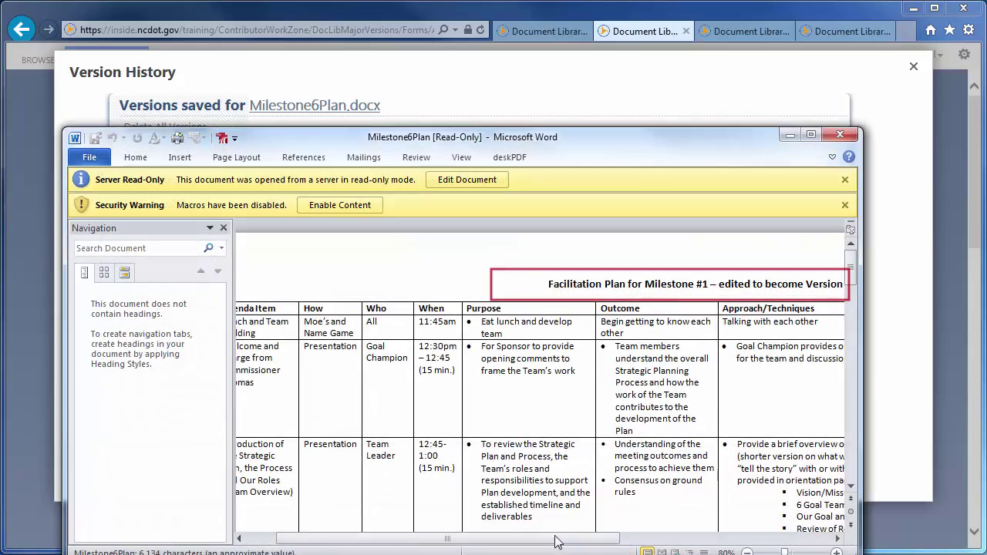
drag(559, 541, 579, 542)
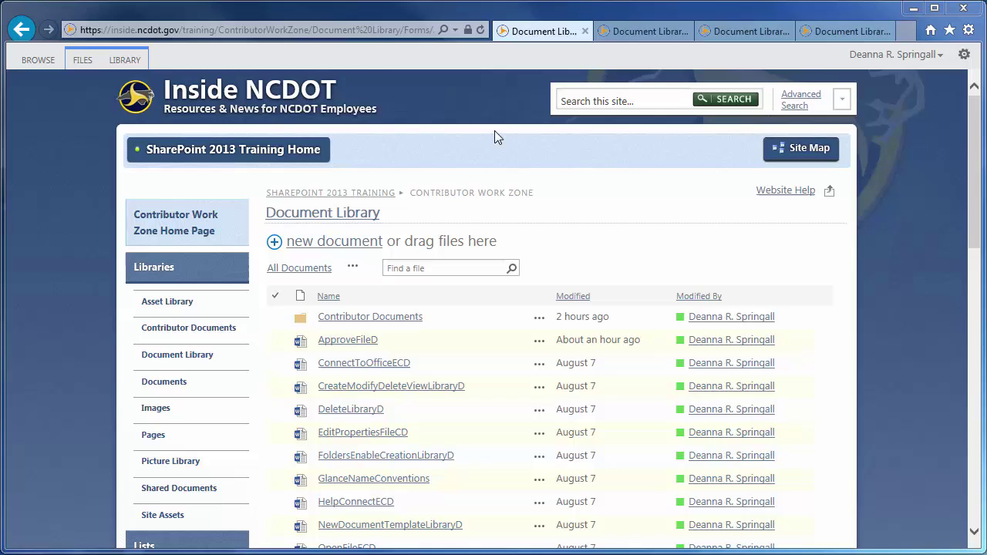
Set 'Require content approval for submitted items' to Yes in the library's versioning settings and save.
click(126, 62)
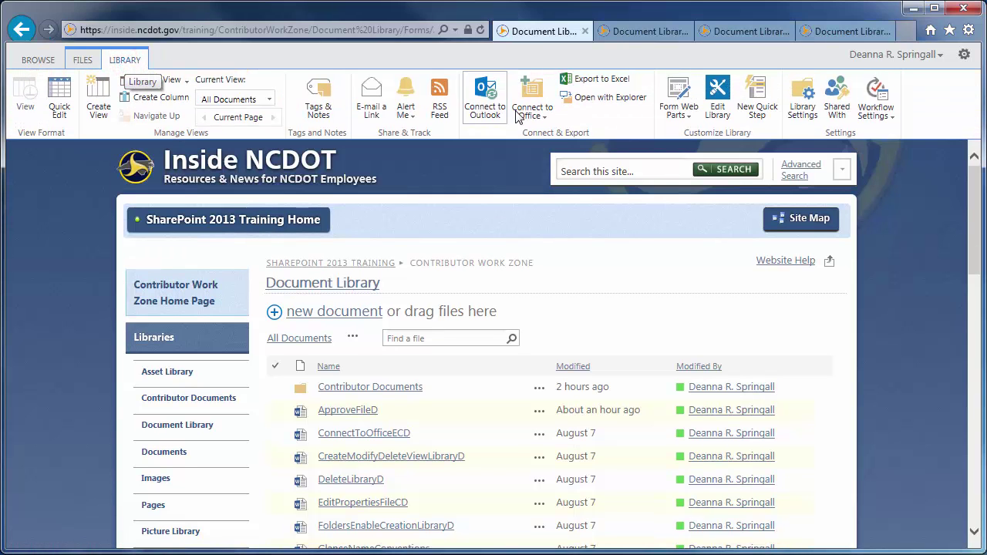
click(802, 104)
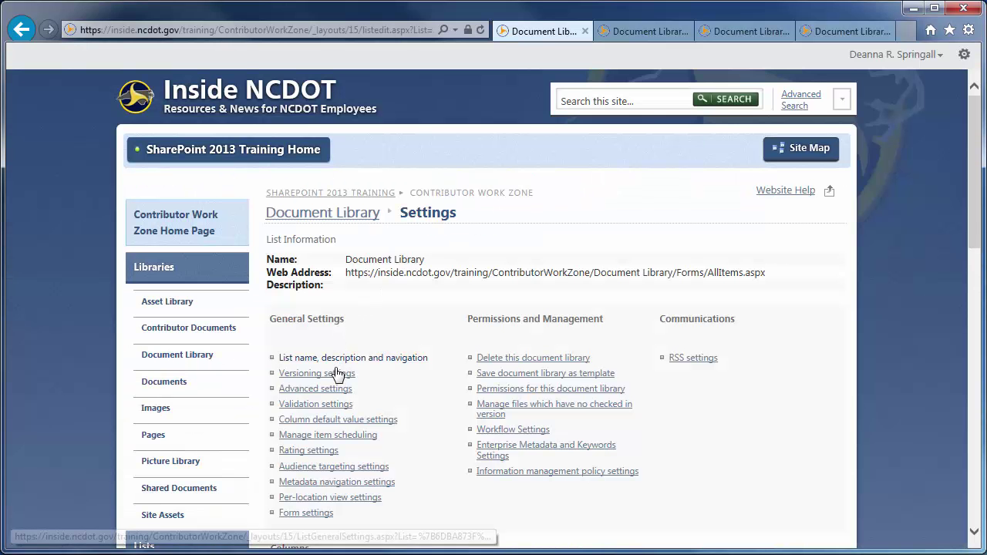
click(336, 373)
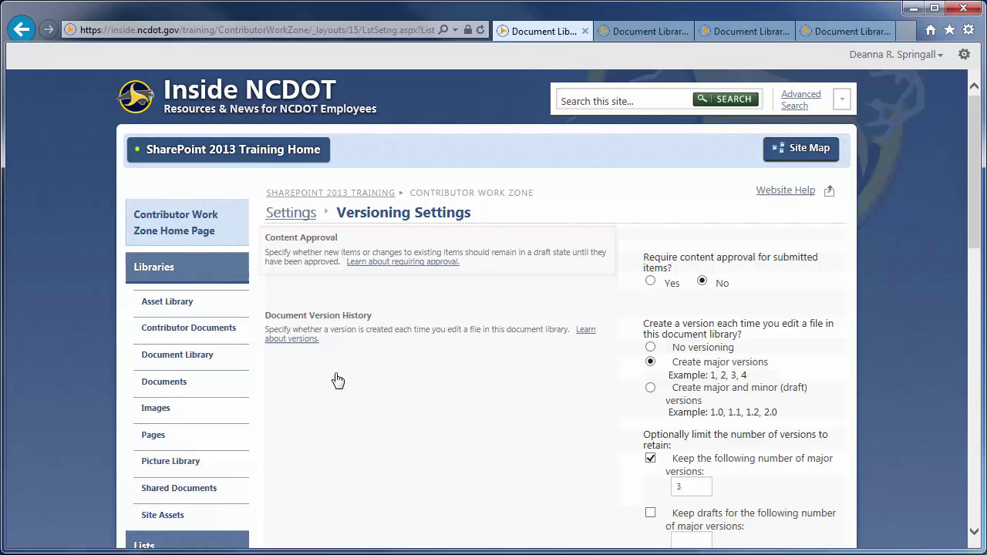
click(651, 282)
drag(973, 228, 967, 340)
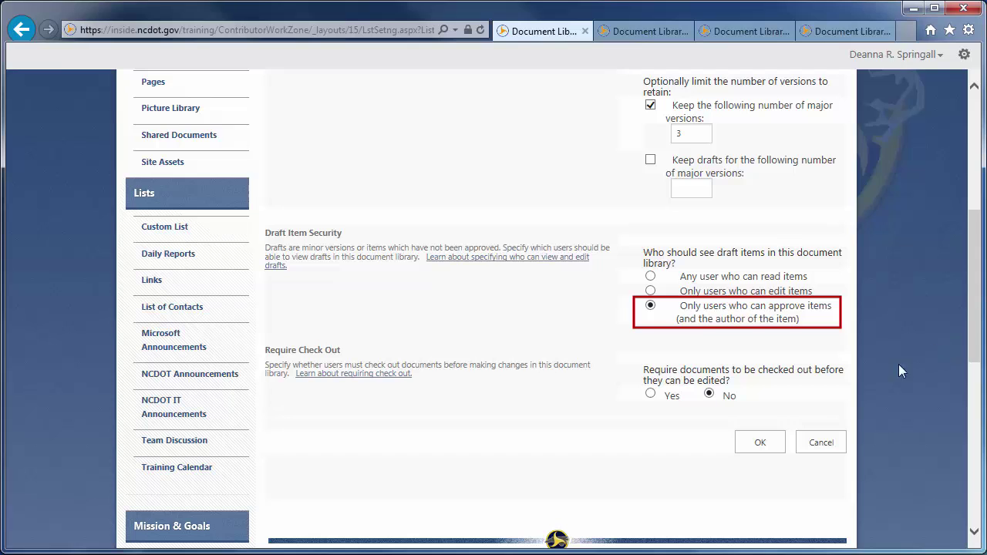
click(759, 444)
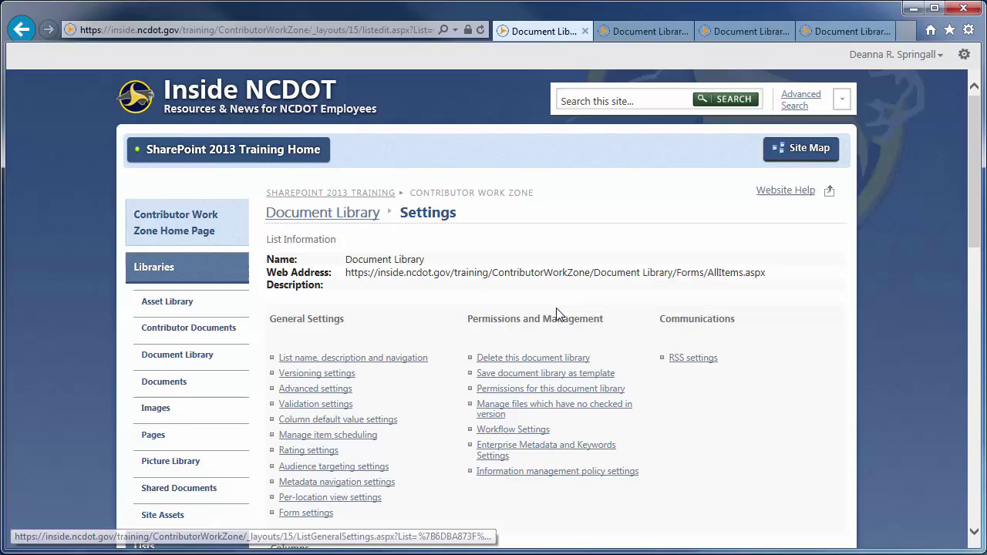
Return to the Document Library, view Approve/reject Items, then switch back to All Documents.
click(325, 217)
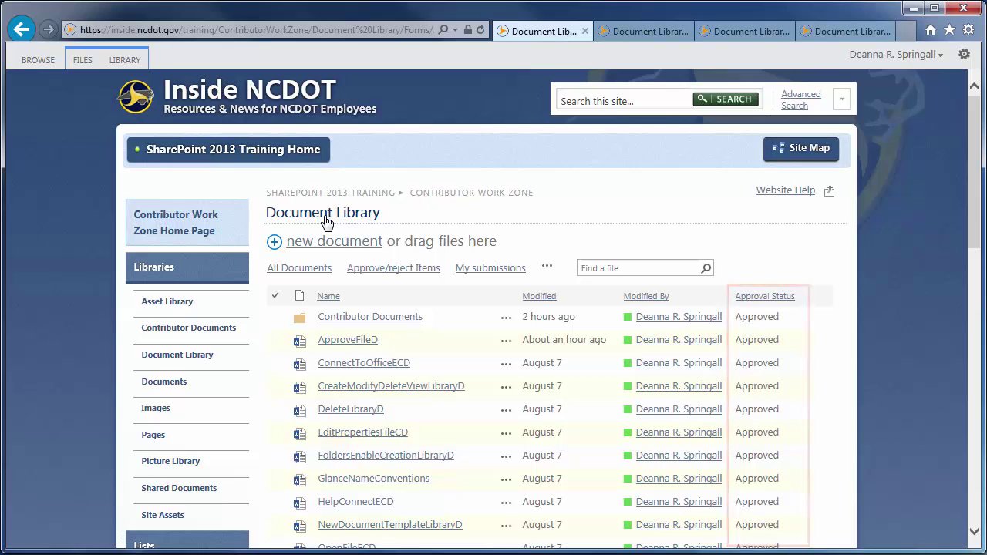
click(382, 268)
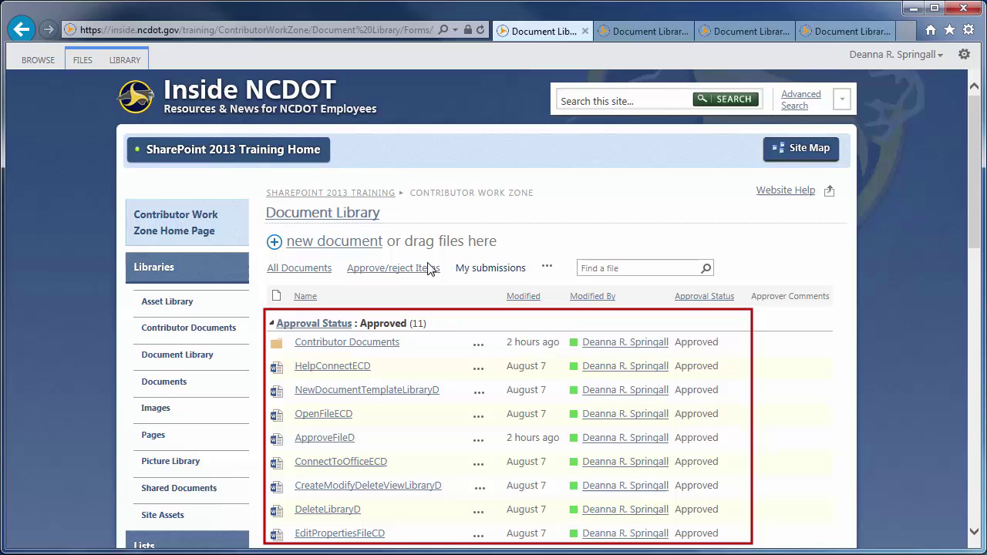
click(282, 268)
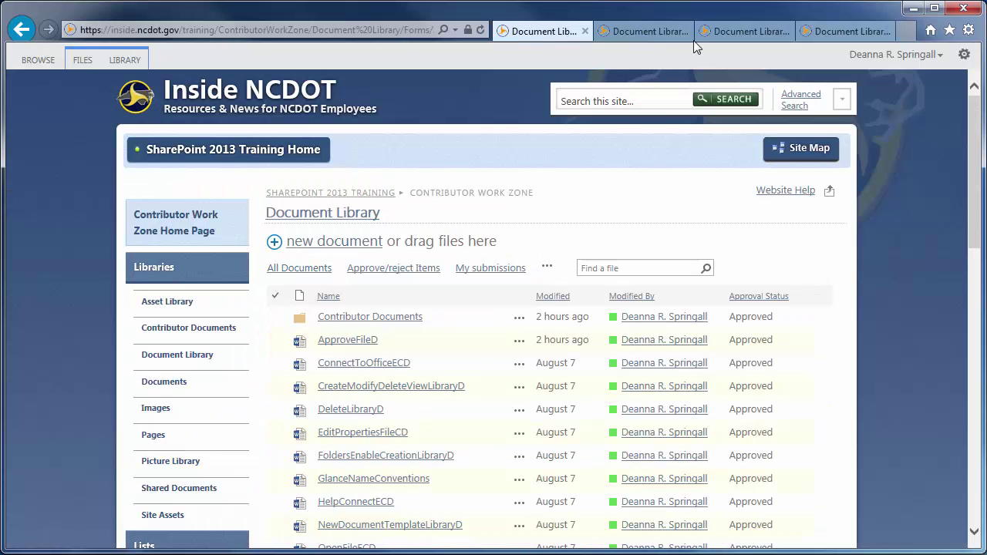
In the Content Approval library's Approve/reject Items view, open Milestone2's Approve/Reject form.
click(702, 31)
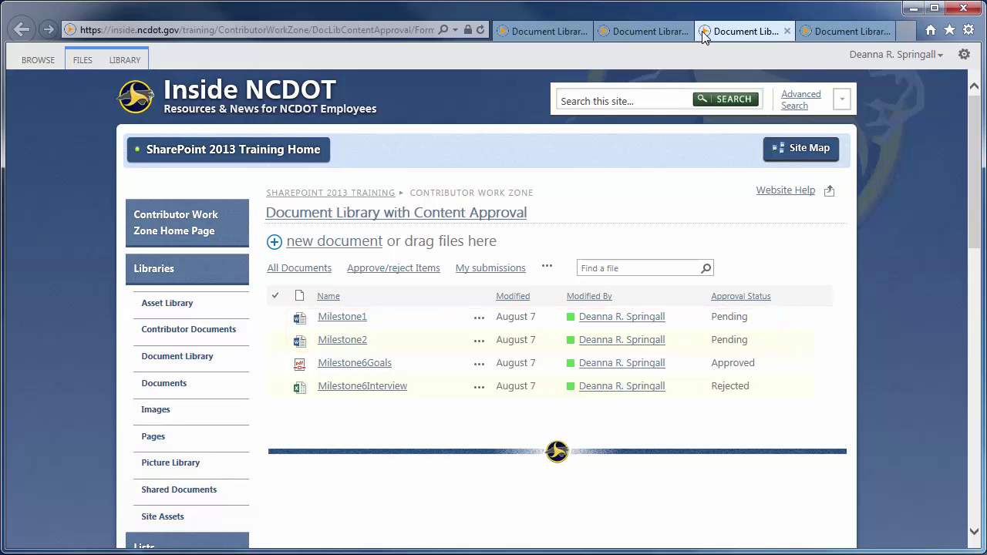
click(491, 269)
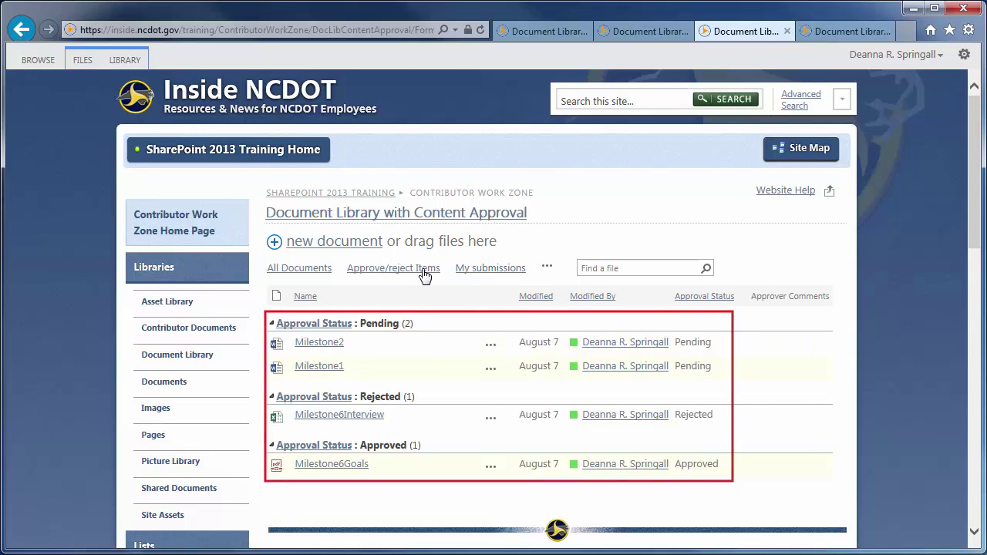
click(396, 271)
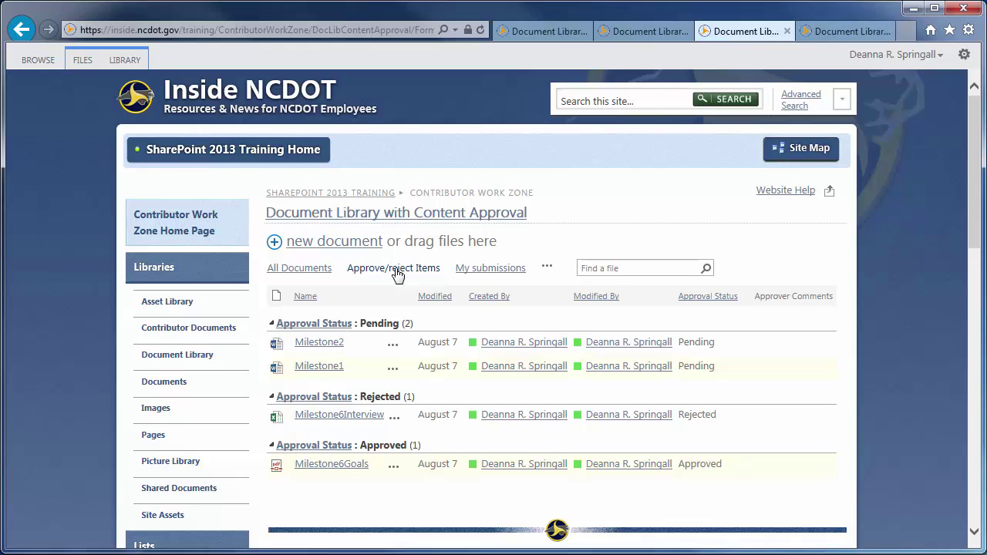
click(392, 346)
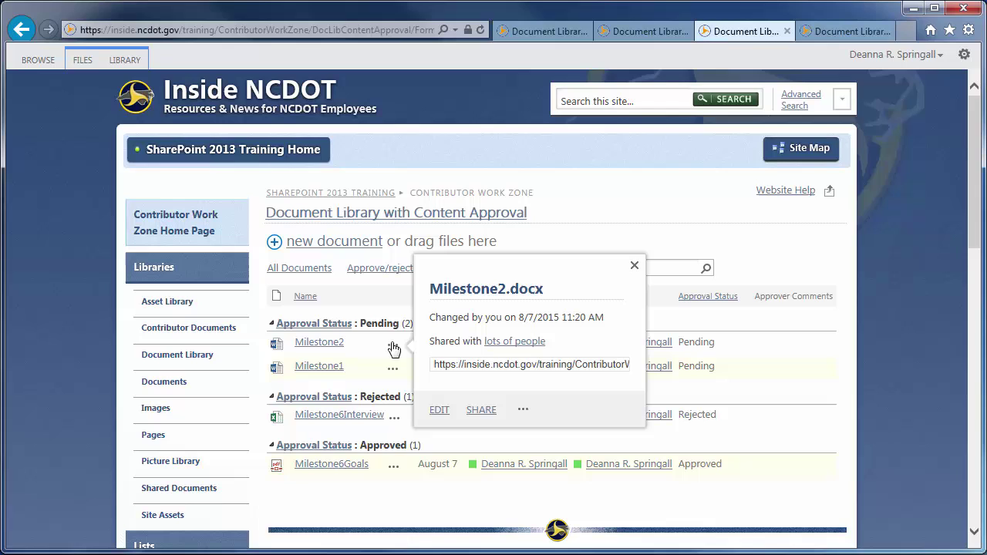
click(526, 410)
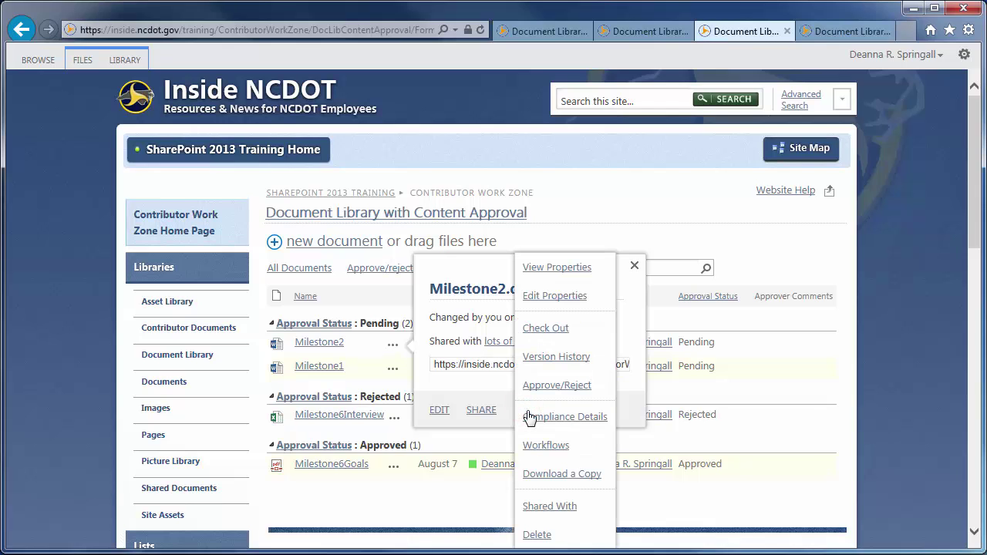
click(549, 385)
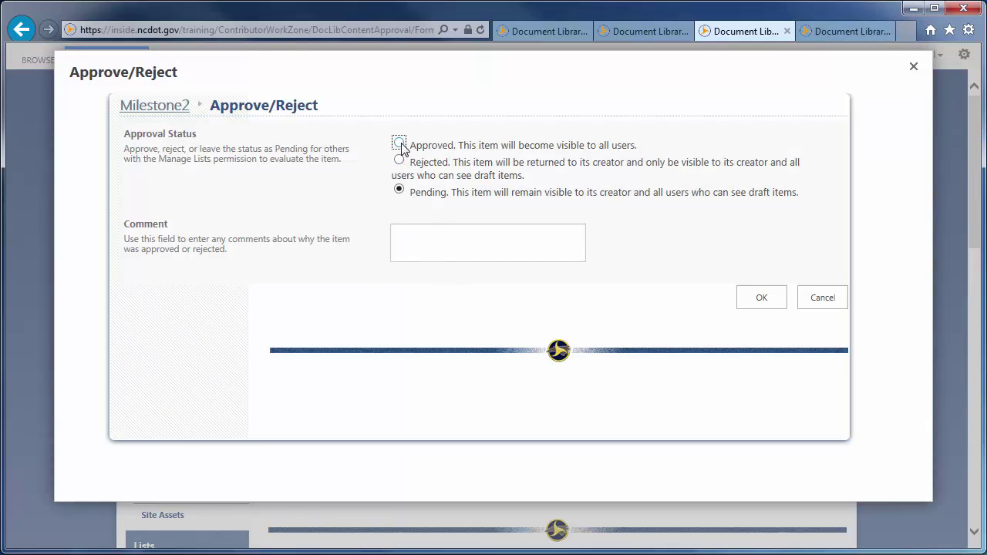
Approve Milestone2, then reject Milestone1 with the comment 'resolve the TBD on page 4'.
click(400, 144)
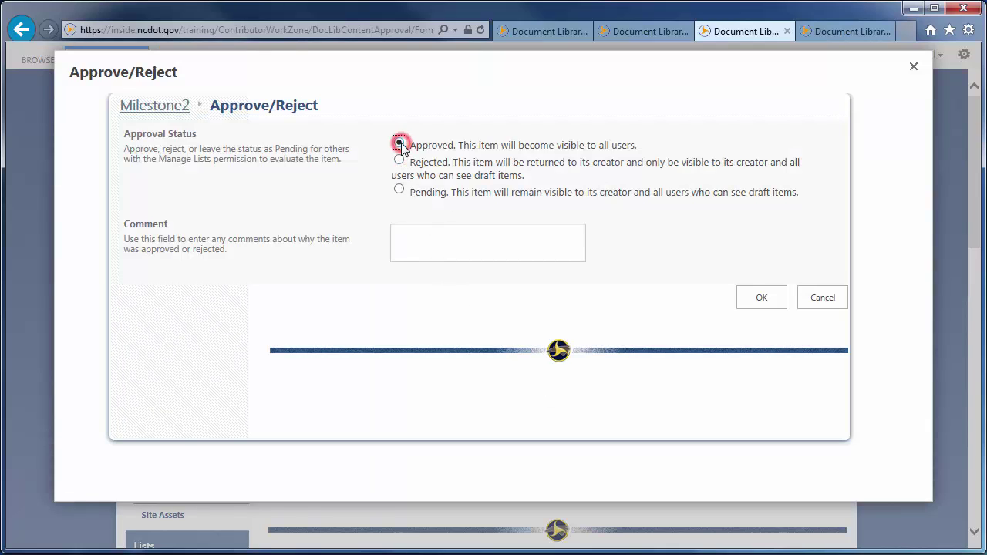
click(752, 296)
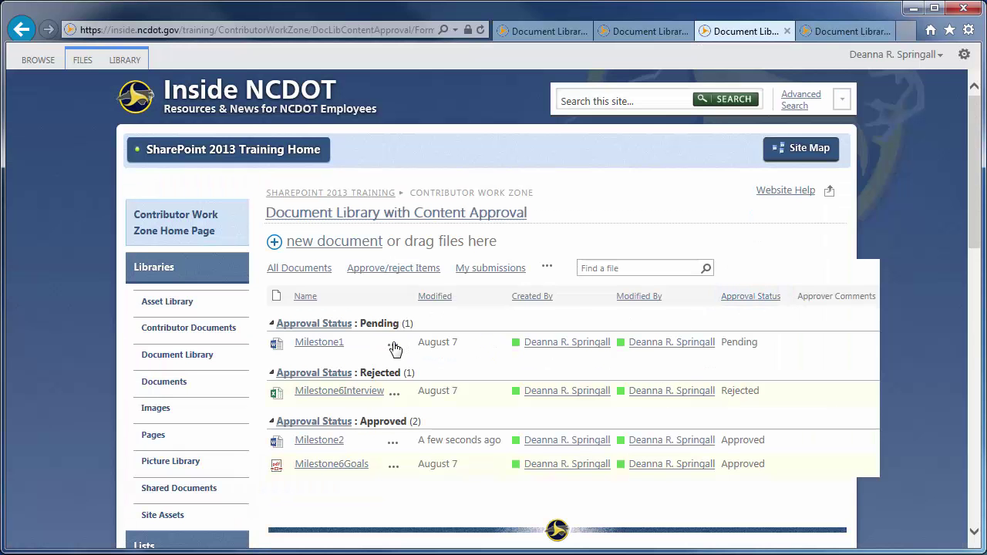
click(393, 344)
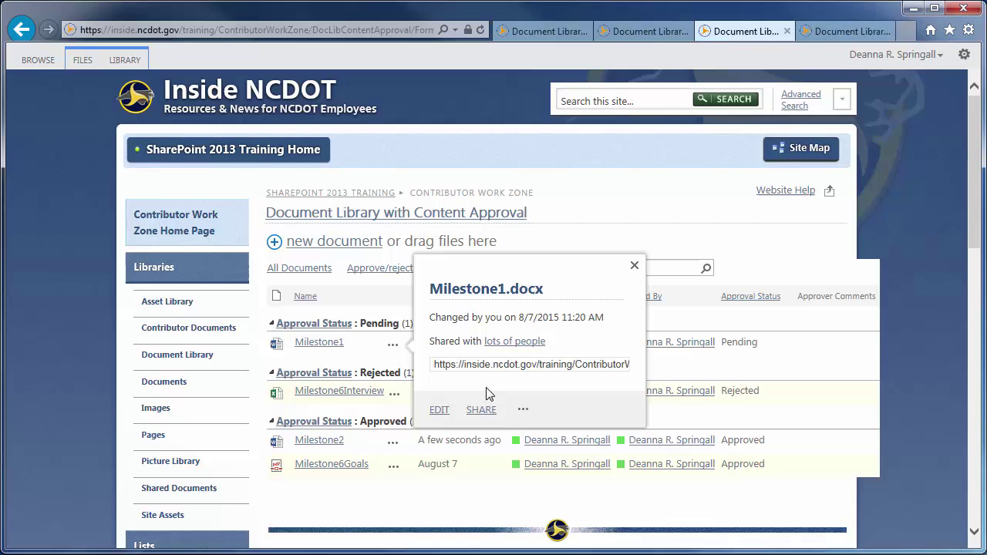
click(523, 411)
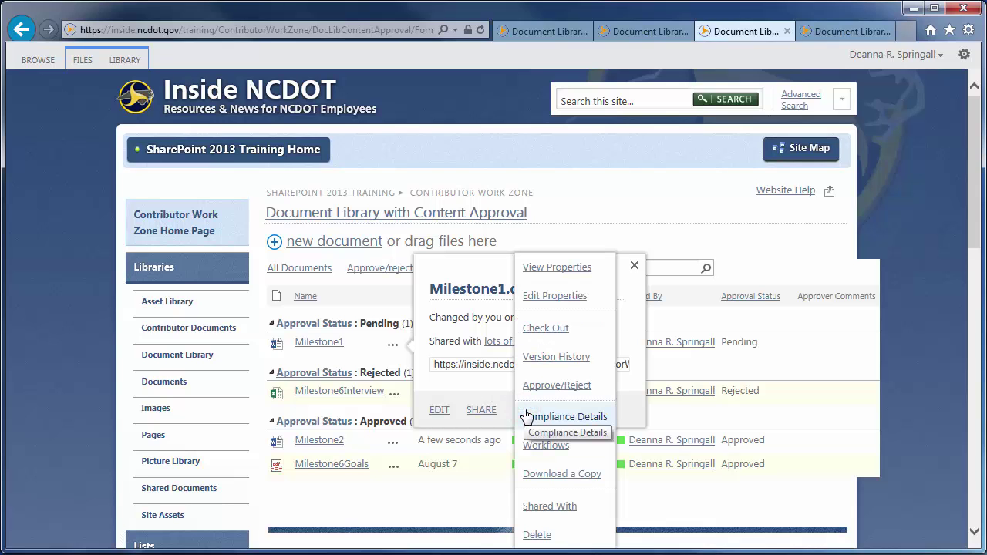
click(551, 385)
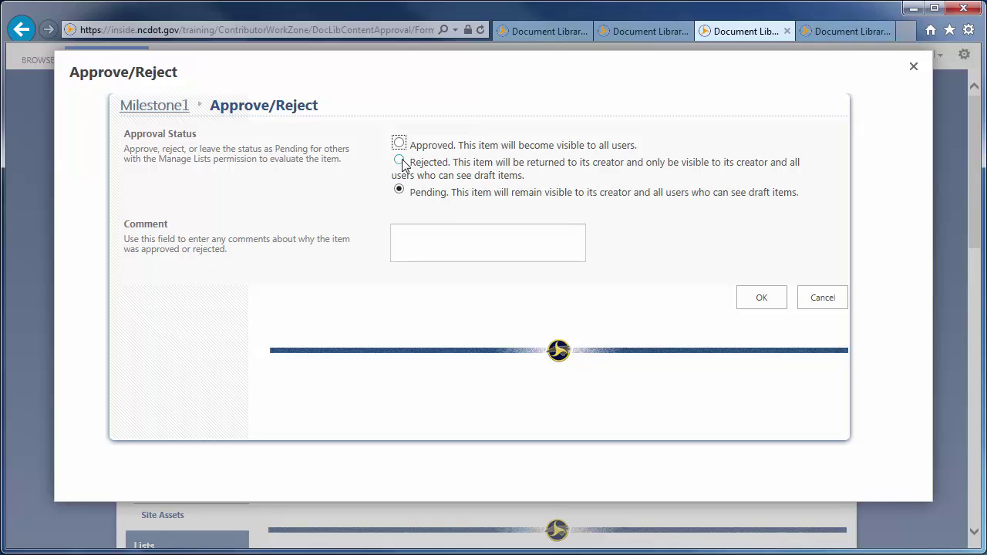
click(400, 161)
click(404, 238)
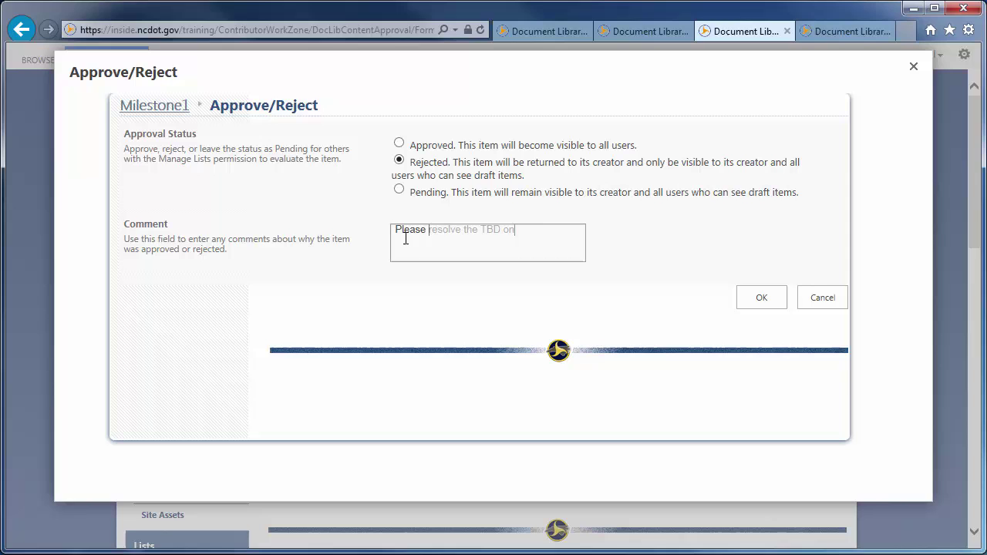
text(resolve the TBD on page 4)
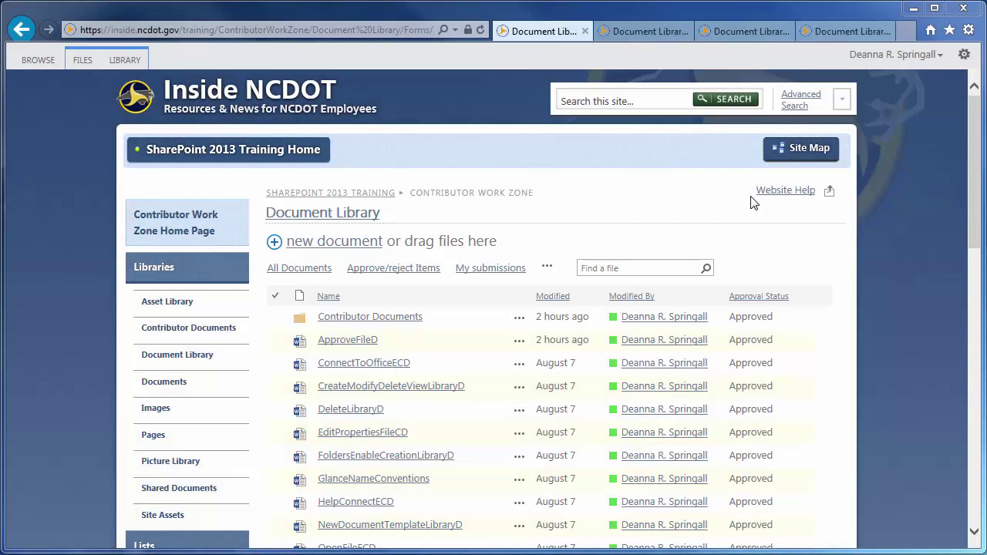
Turn on required check-out before editing in the library's versioning settings and save.
click(126, 61)
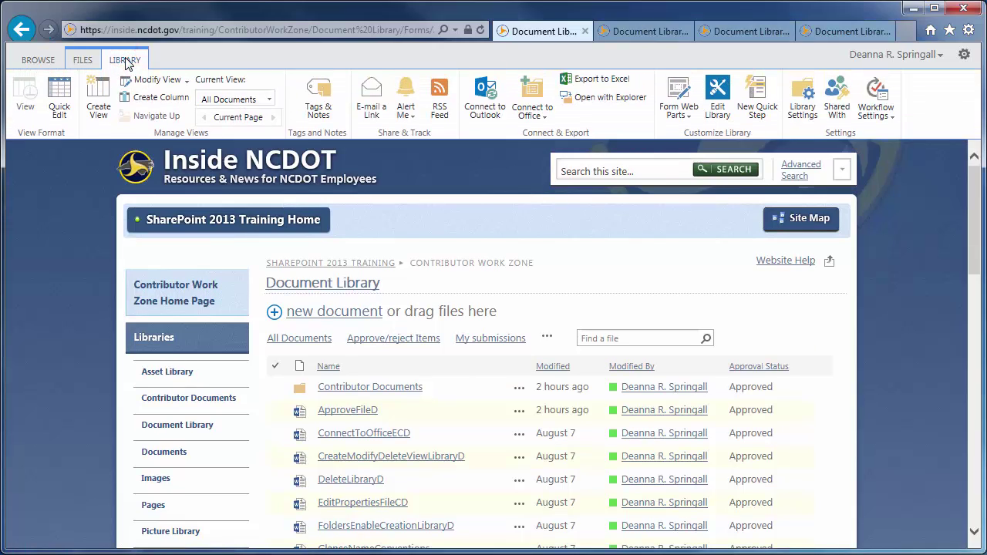
click(798, 110)
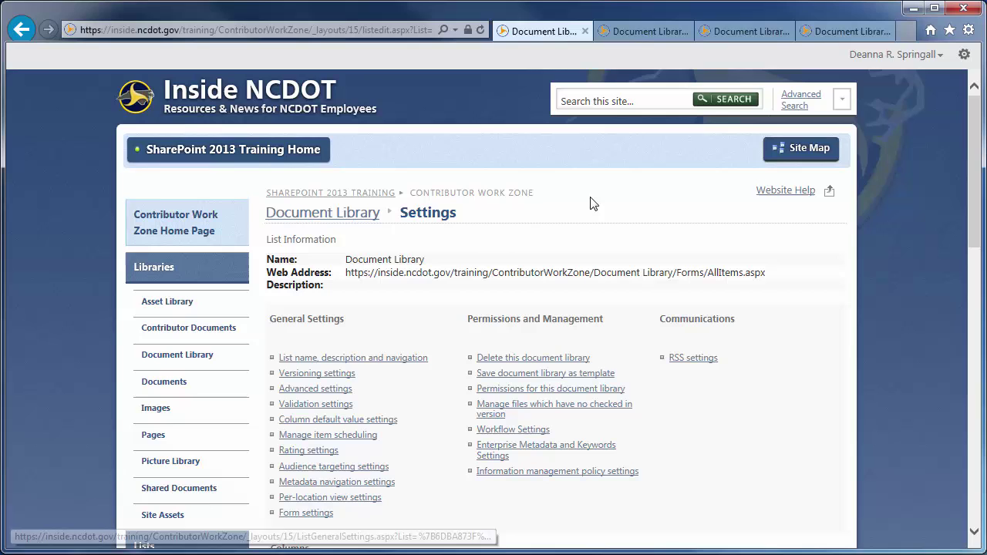
click(327, 375)
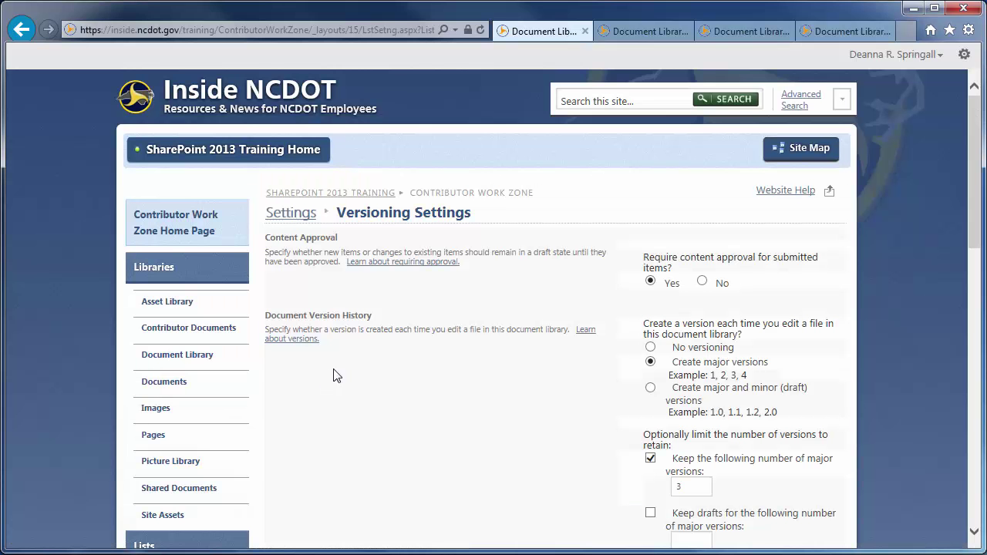
scroll(963, 239, down, 5)
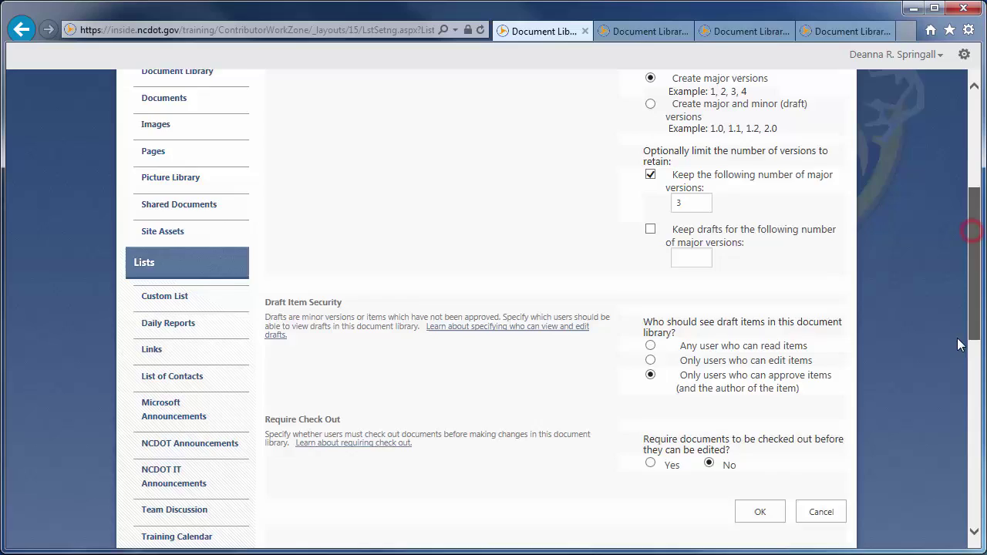
click(650, 334)
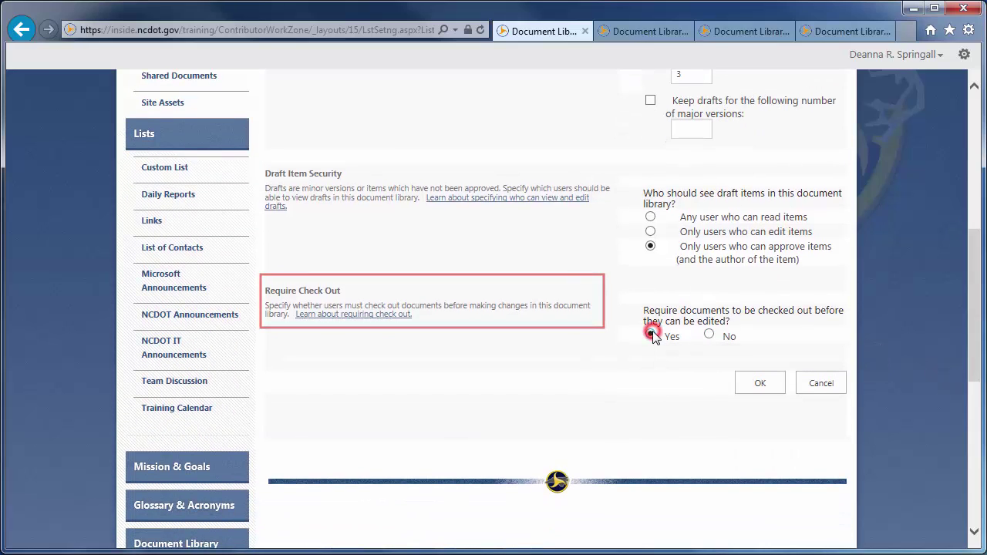
click(761, 390)
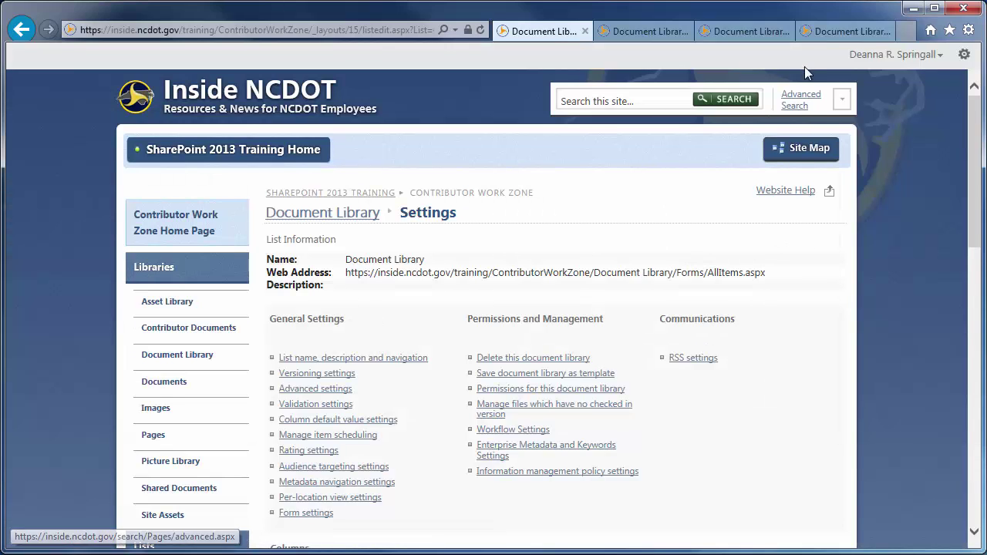
In the Required Check Out library, select all documents except the two Milestone6 files.
click(805, 31)
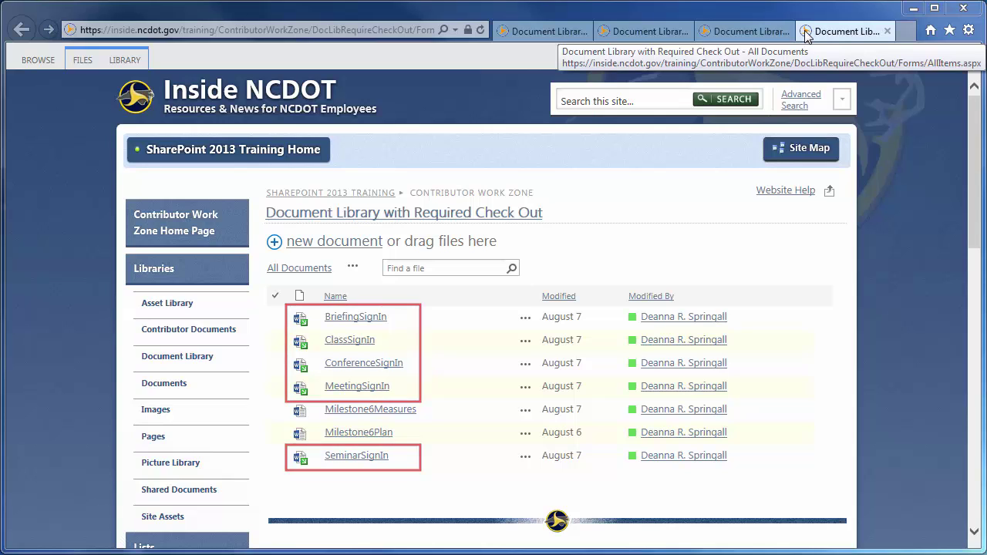
click(274, 299)
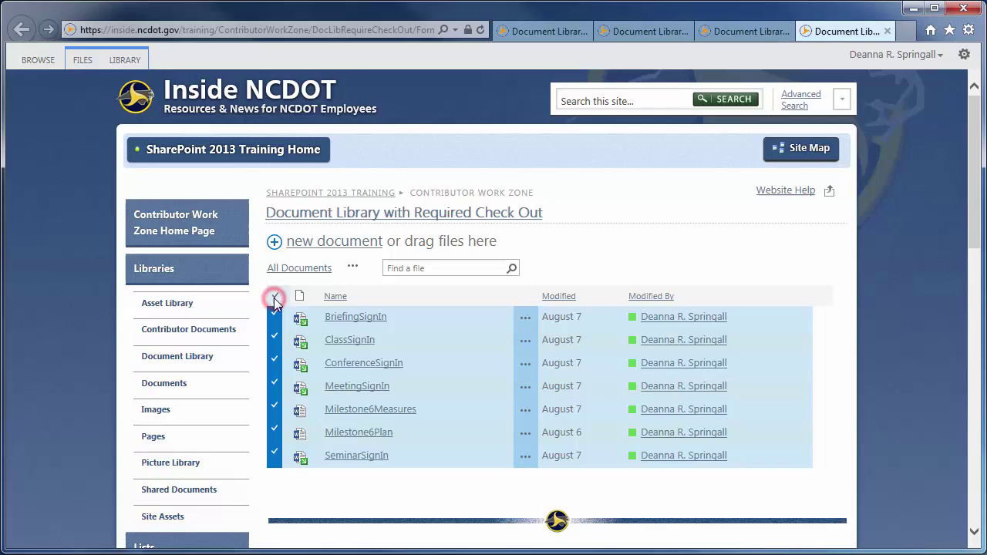
click(274, 407)
click(276, 431)
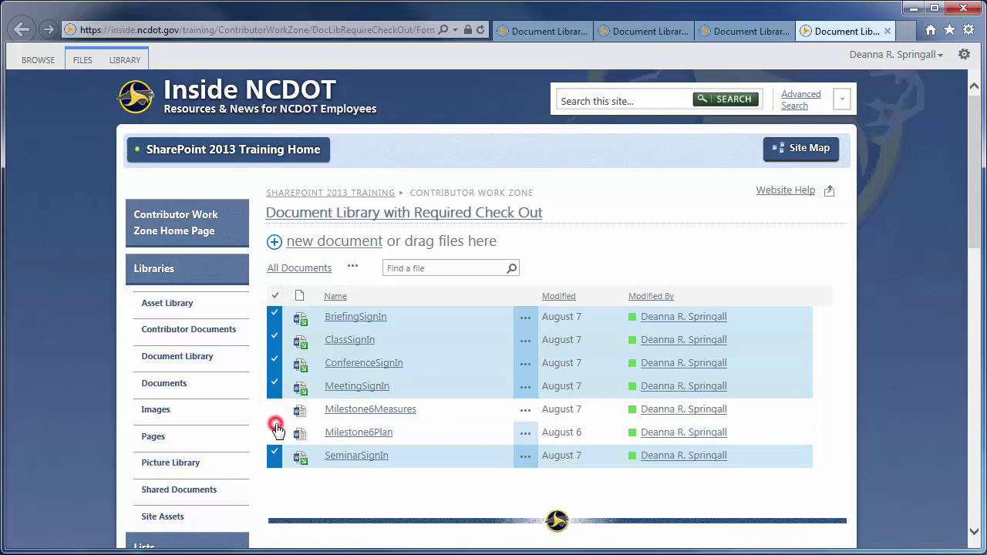
Check in the five selected documents with the comment 'Demo of Check out/check in'.
click(83, 61)
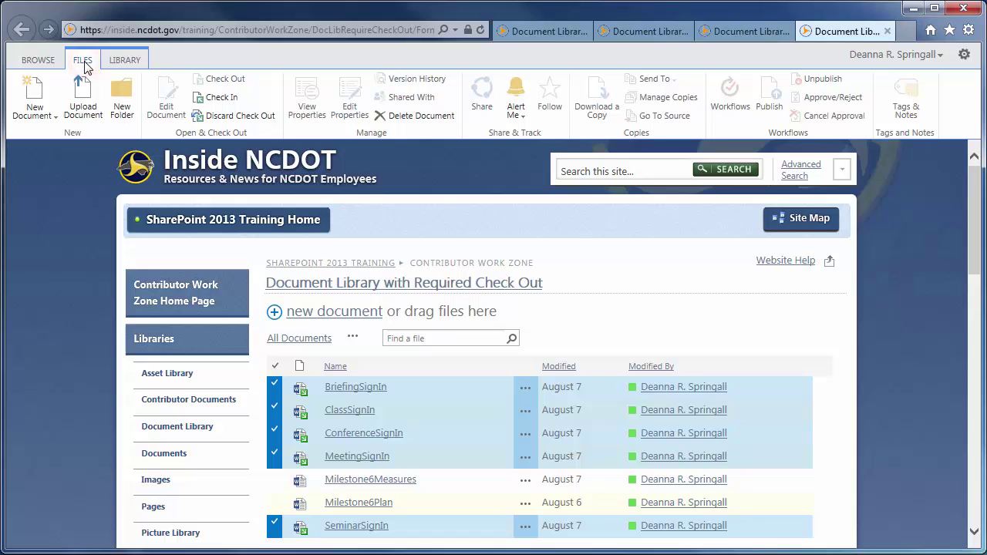
click(216, 96)
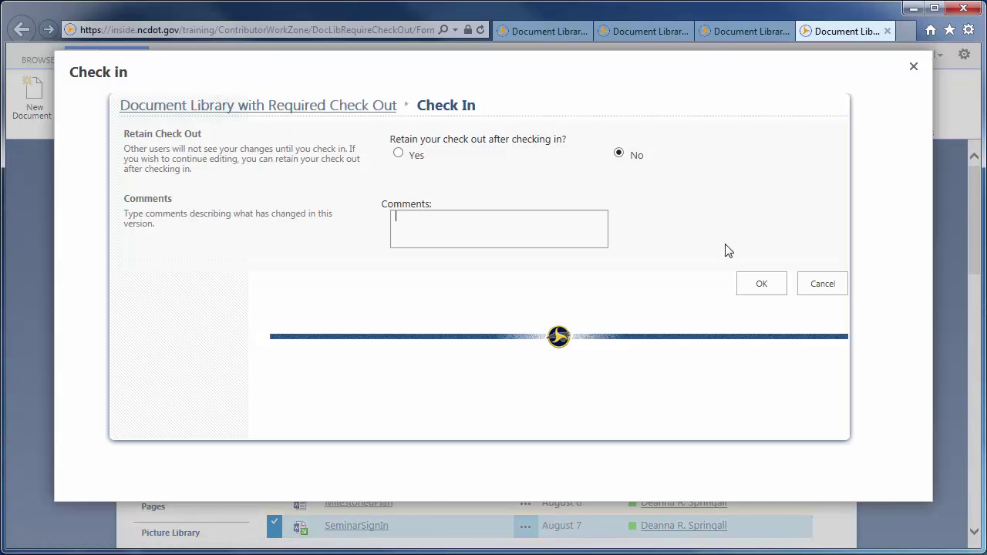
text(Demo of Check out/check in)
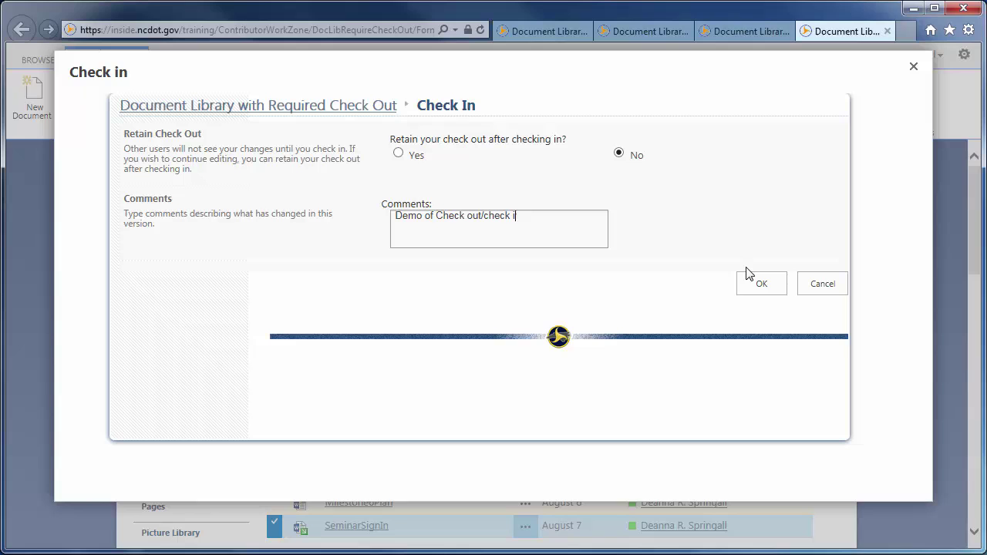
click(758, 284)
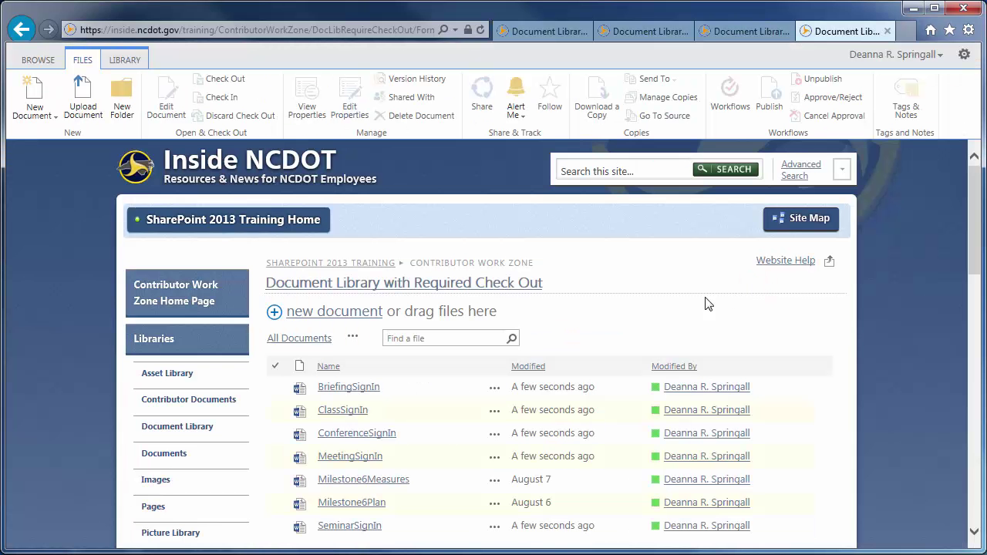
Open BriefingSignIn.docx with Check Out and Edit so it launches in Word.
click(344, 390)
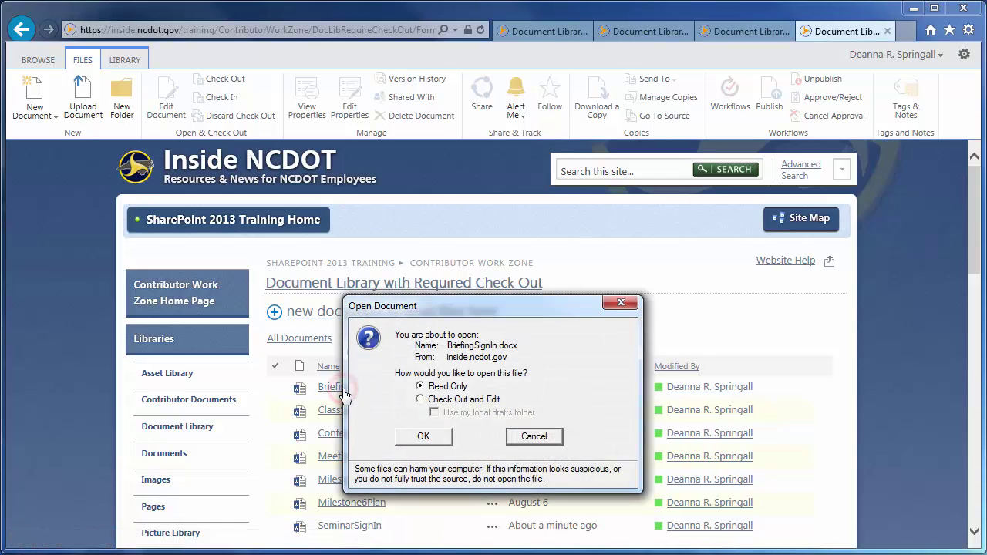
click(419, 399)
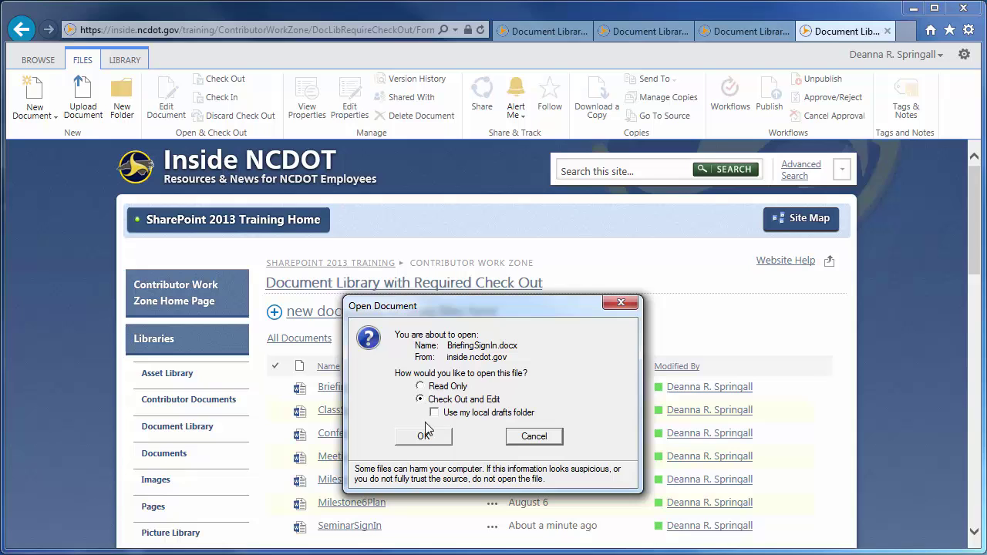
click(426, 436)
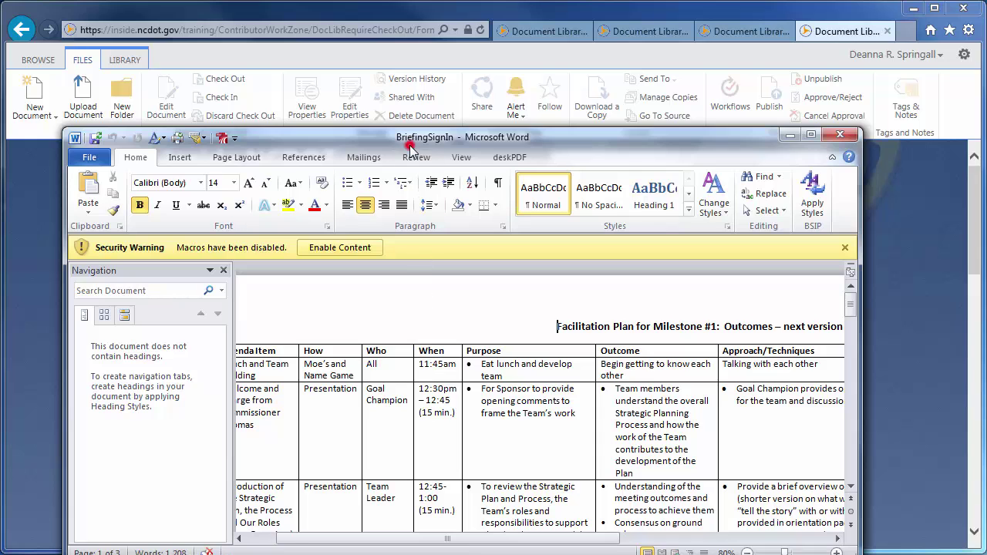
Delete ' – next version' from the BriefingSignIn heading so it ends at Outcomes, and save.
drag(410, 148, 986, 170)
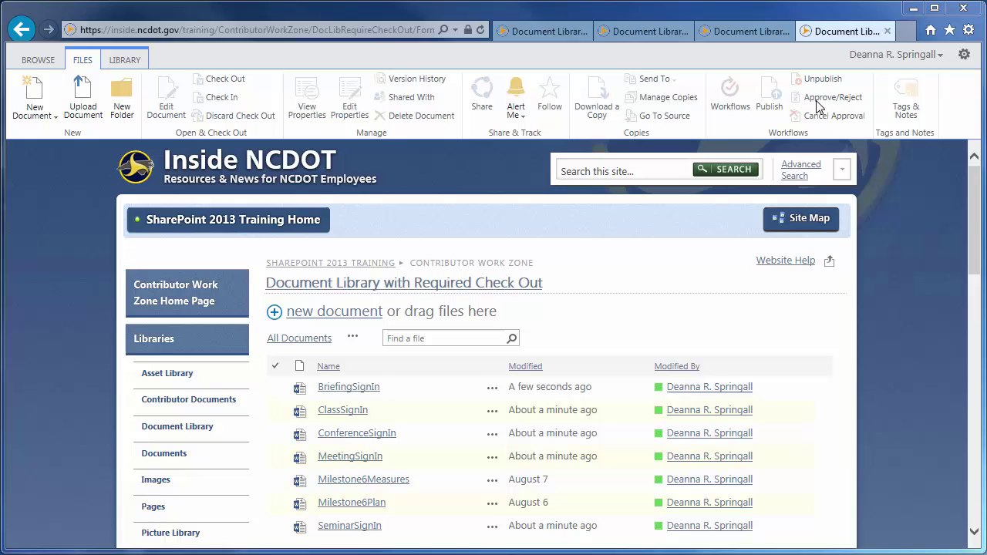
click(479, 29)
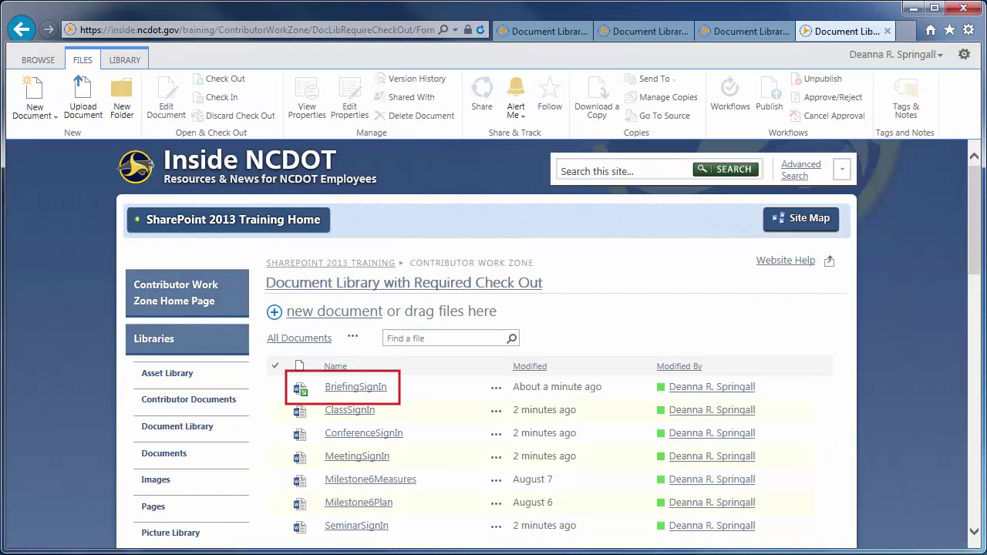
drag(986, 177, 582, 170)
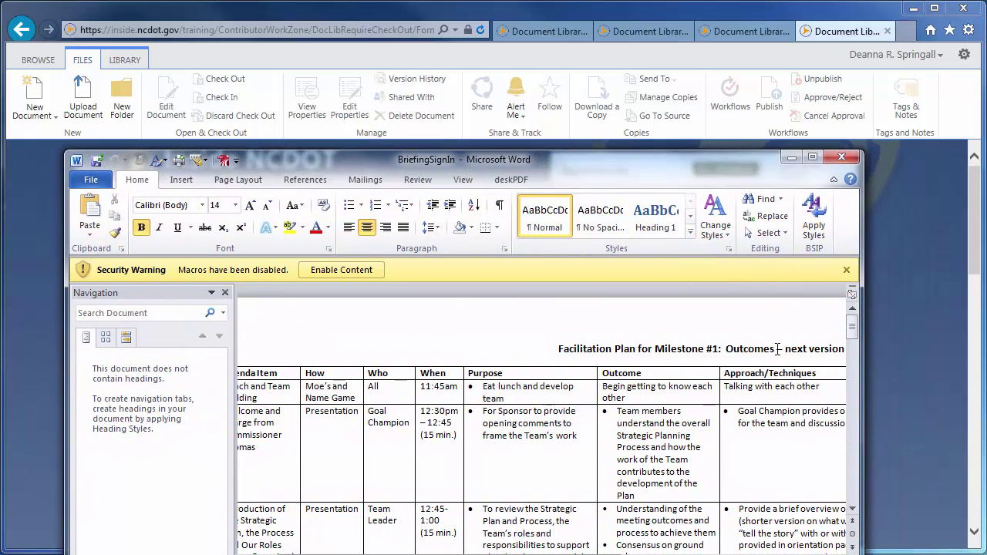
drag(775, 348, 845, 348)
key(Delete)
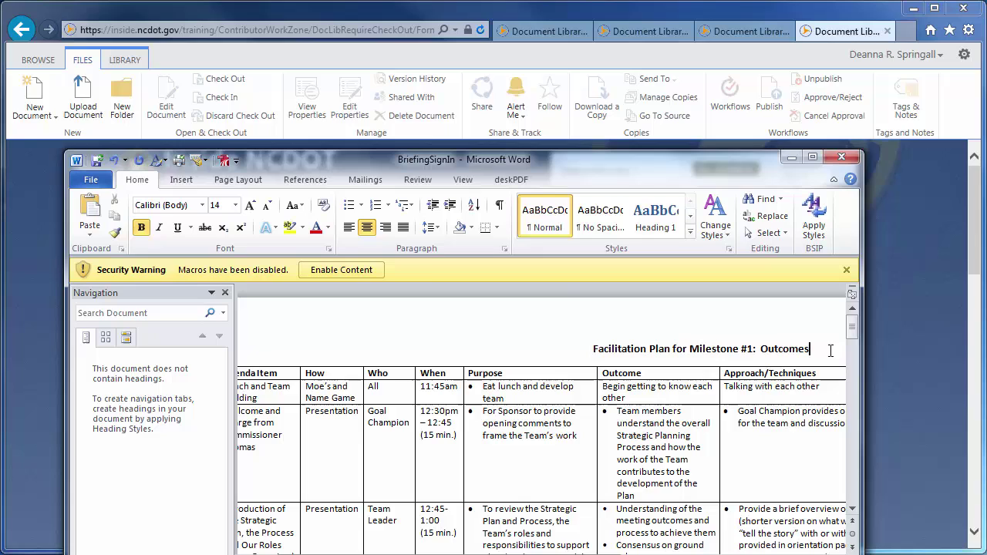
click(97, 162)
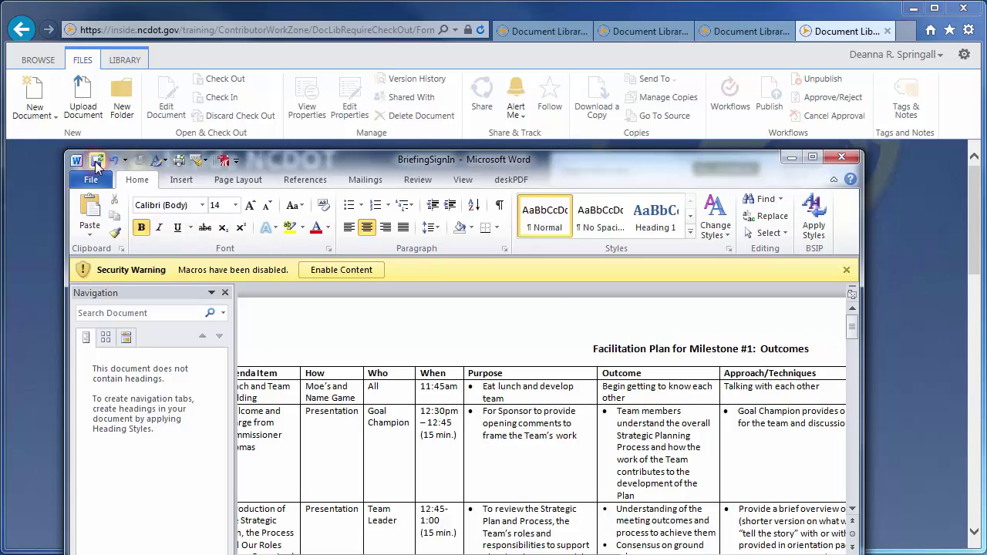
Close Word and check BriefingSignIn back in with the comment 'Demo of Check out/check in'.
click(844, 157)
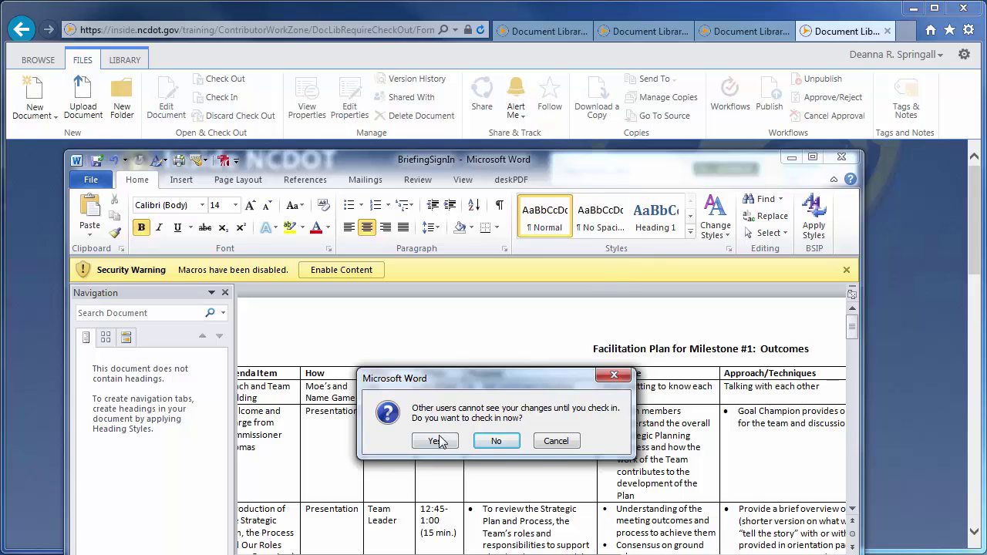
click(438, 441)
text(D)
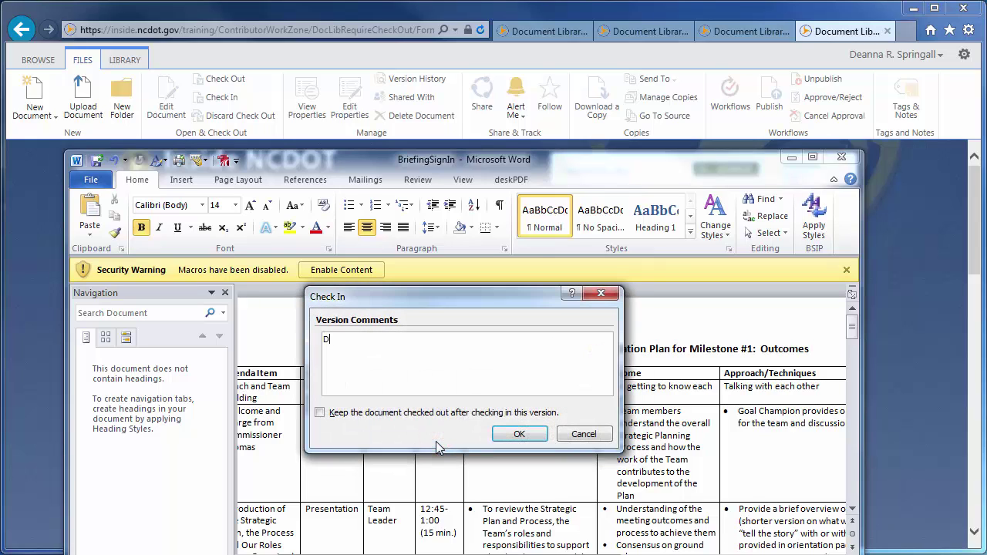
text(emo of Check out/check in)
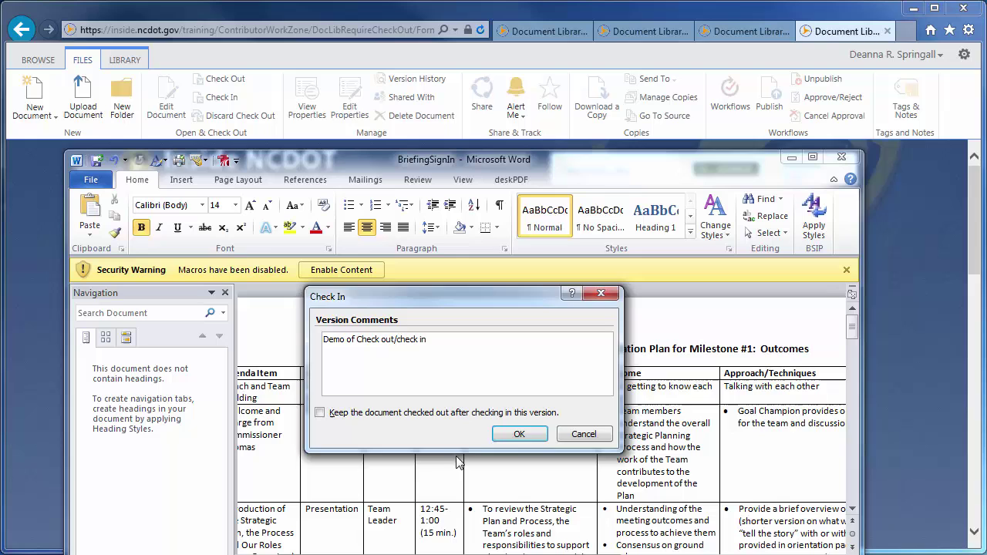
click(516, 434)
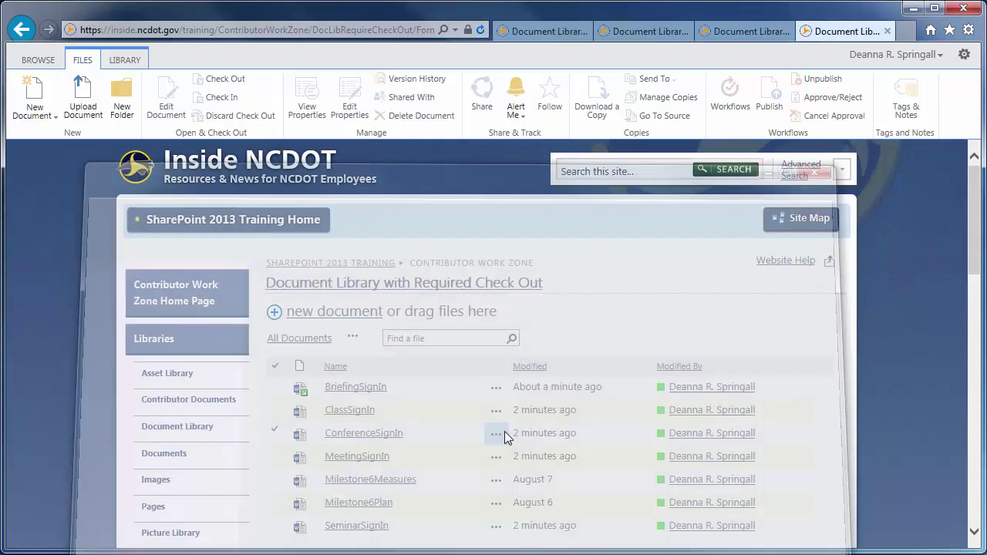
Refresh the Required Check Out library page, resending the page data with Retry.
click(479, 31)
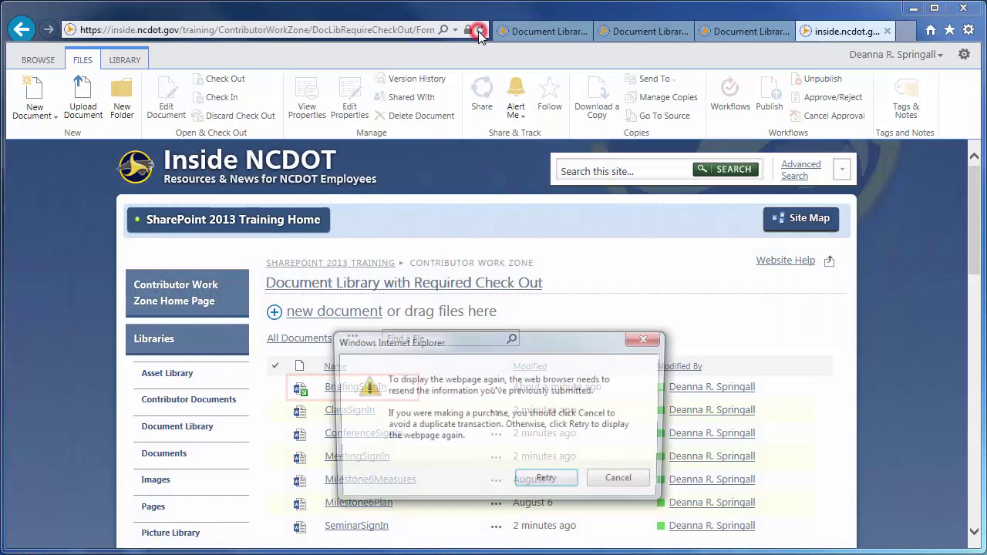
click(538, 480)
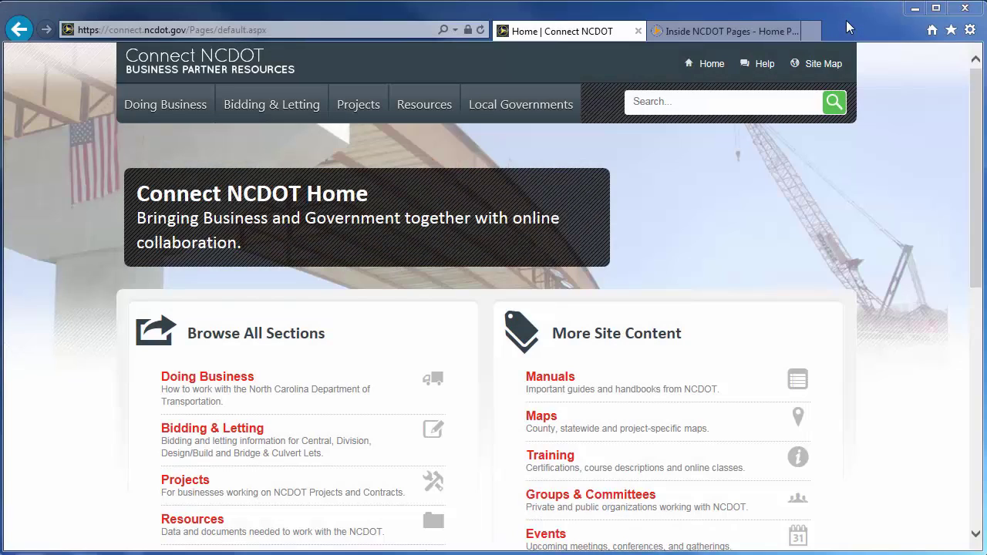
Open SharePoint Help from Connect NCDOT's Help page, then return to the Inside NCDOT Pages tab.
click(771, 64)
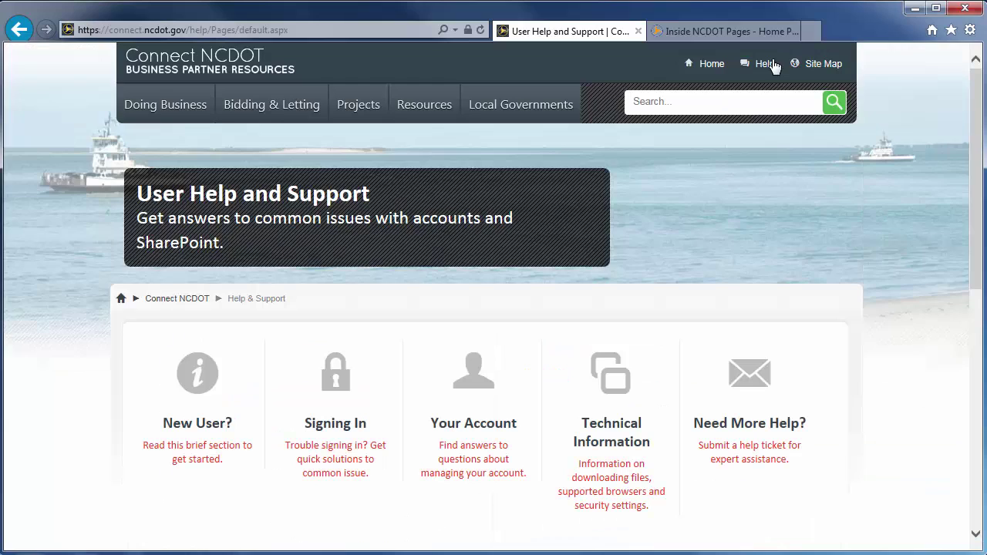
scroll(976, 116, down, 5)
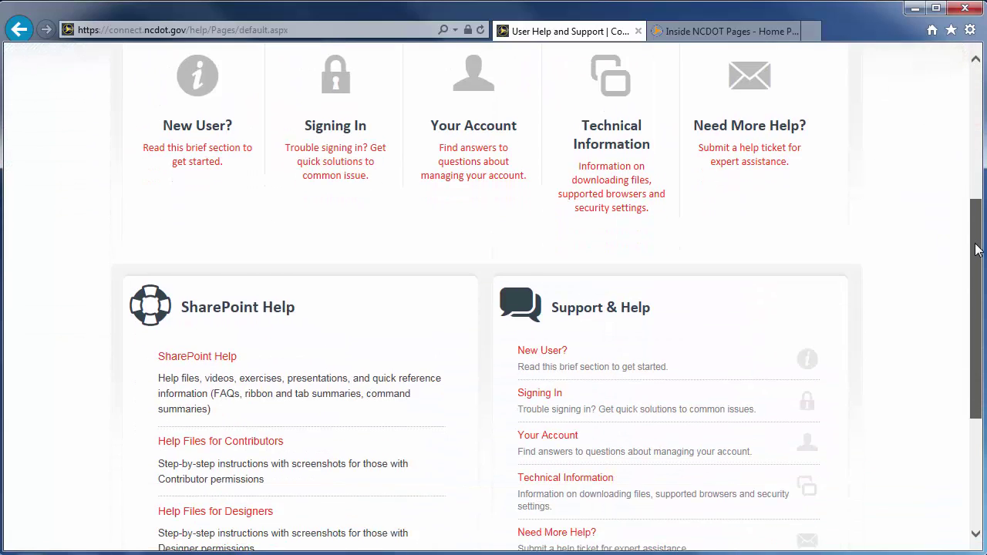
click(212, 324)
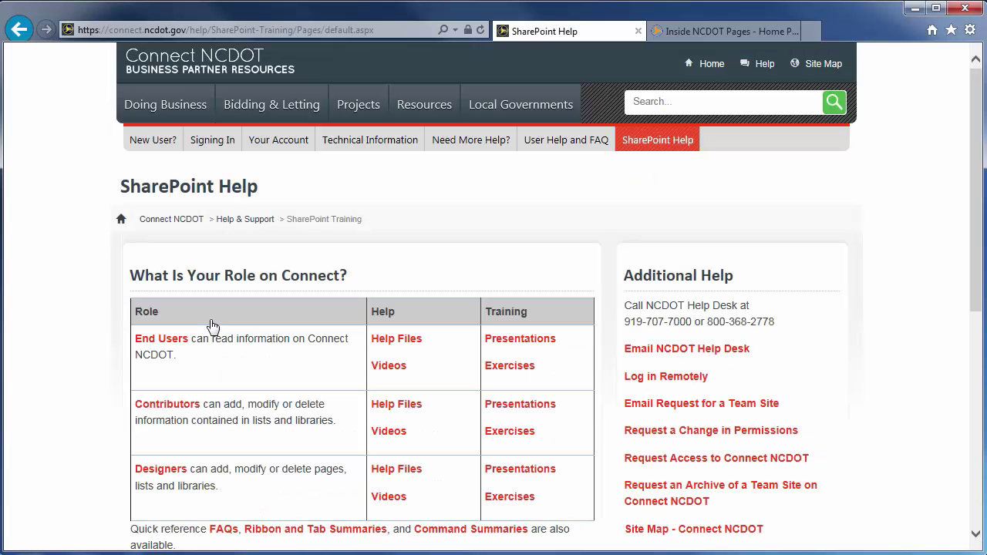
click(700, 29)
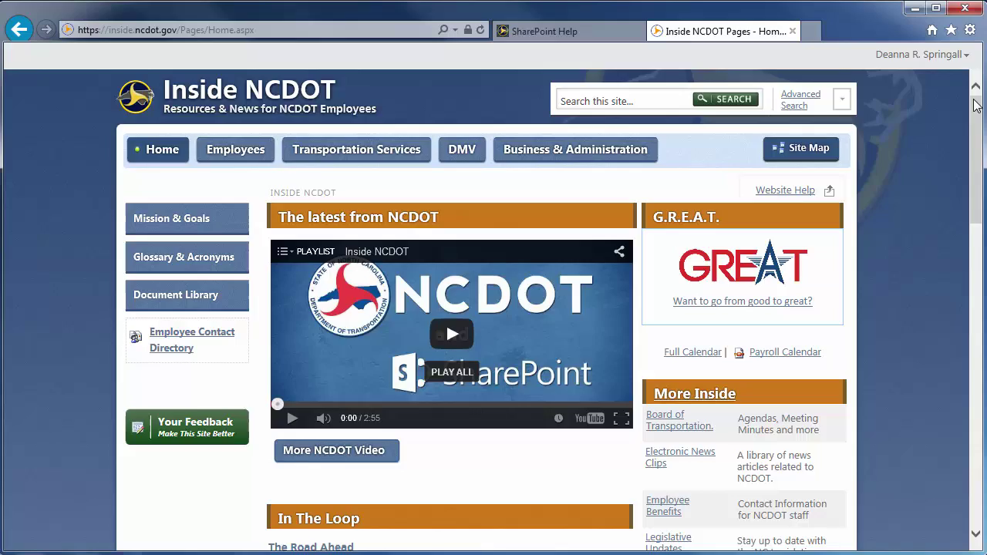
Scroll to the bottom of the Inside NCDOT home page to show the Get Help footer's Website Help link.
drag(975, 108, 981, 406)
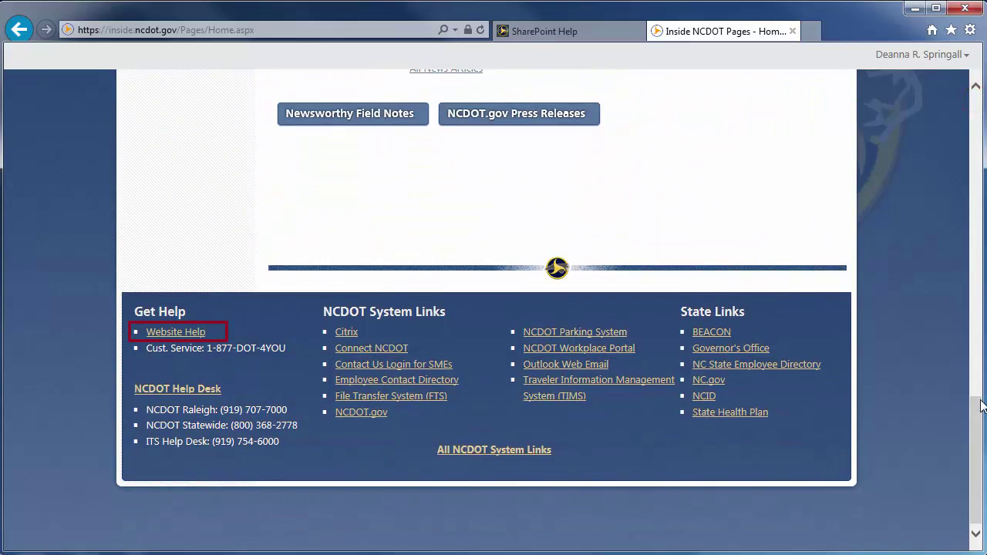